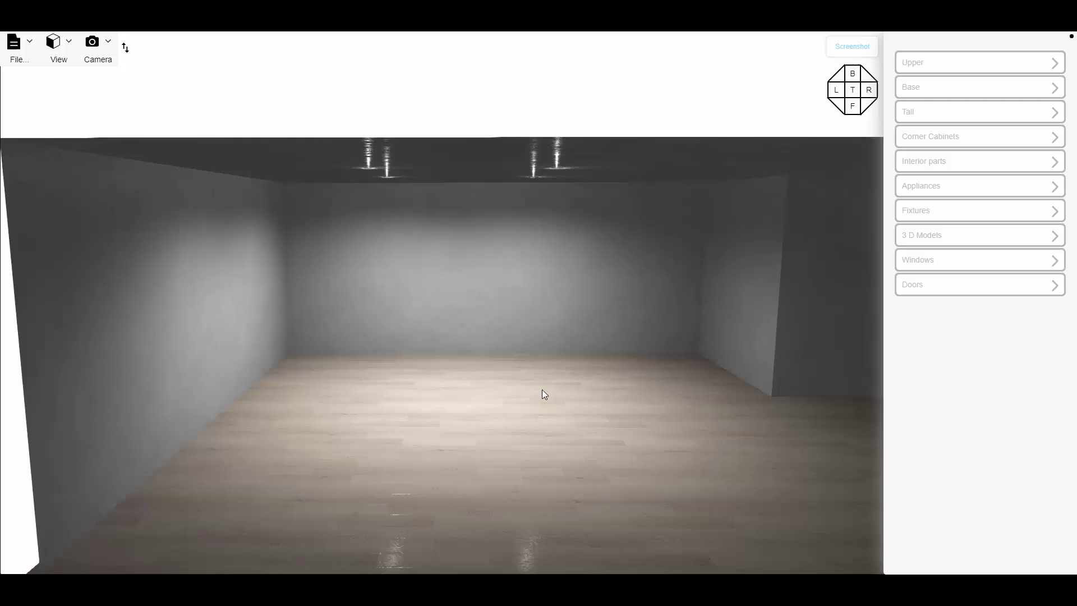
- Tilt the empty room's 3D camera to show the floor edge and show the view mode list
left_click_drag(542, 392, 548, 375)
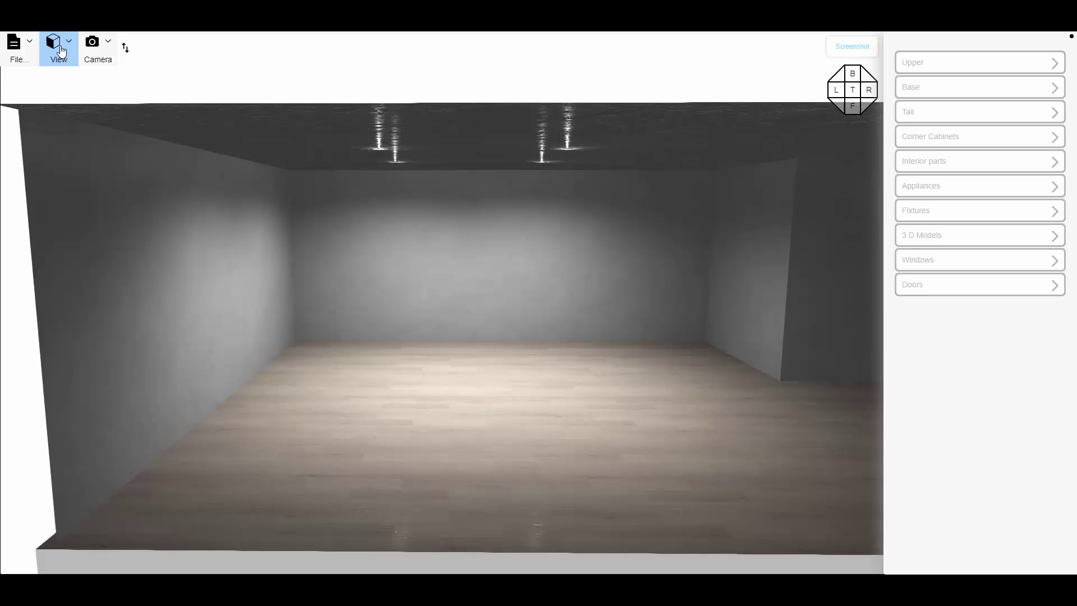
left_click(61, 52)
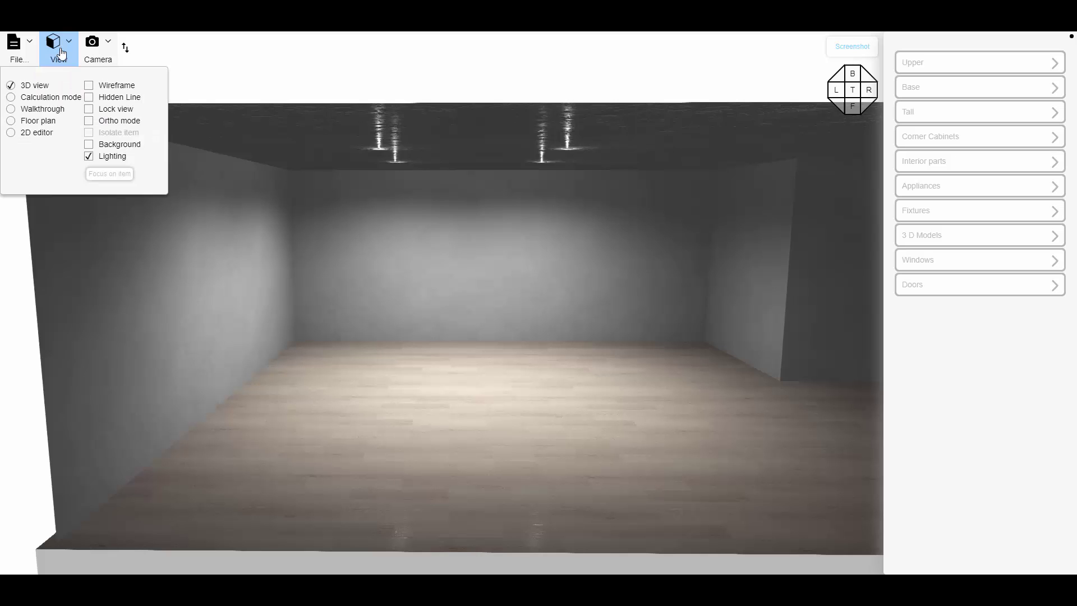
- Check the 246 × 242 room and its left wall in Floor plan, then go back to 3D view
left_click(12, 122)
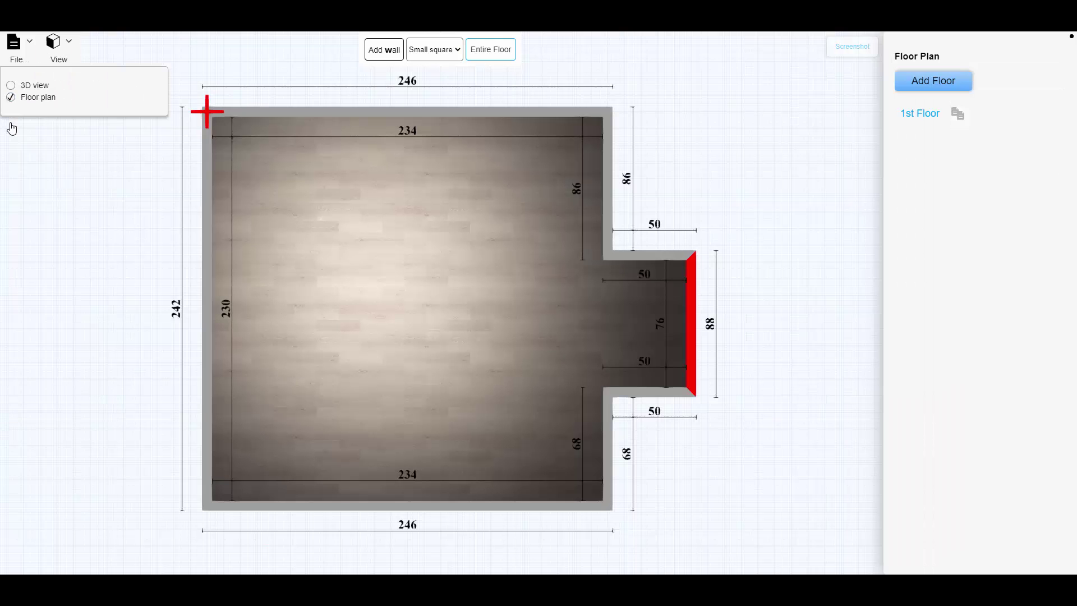
left_click(210, 250)
left_click(268, 164)
left_click(11, 88)
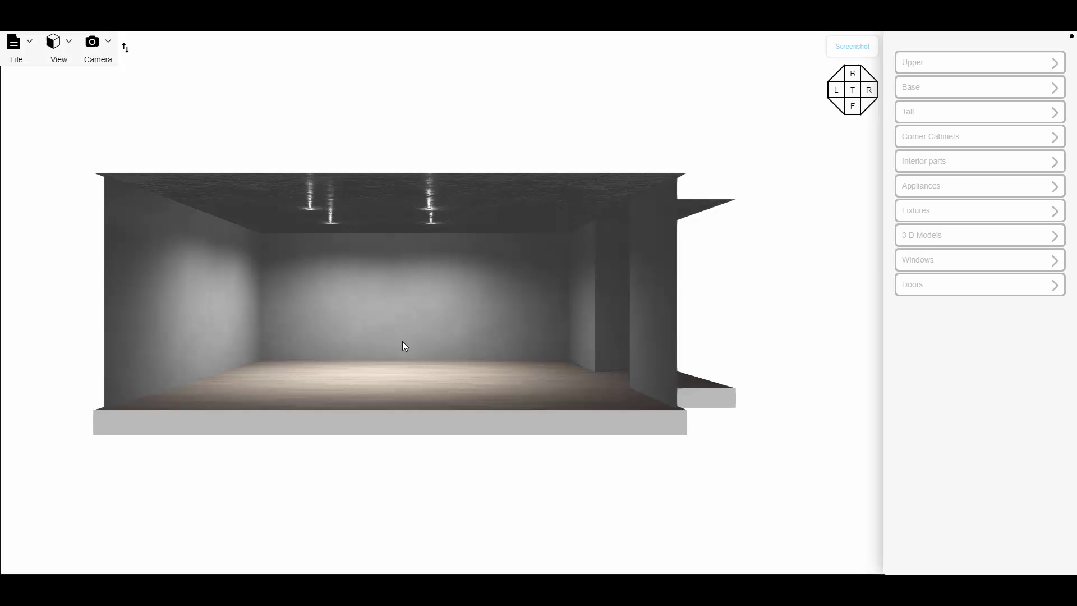
- Place a 50-inch 2 Door Horizontal window high on the back wall
left_click(415, 305)
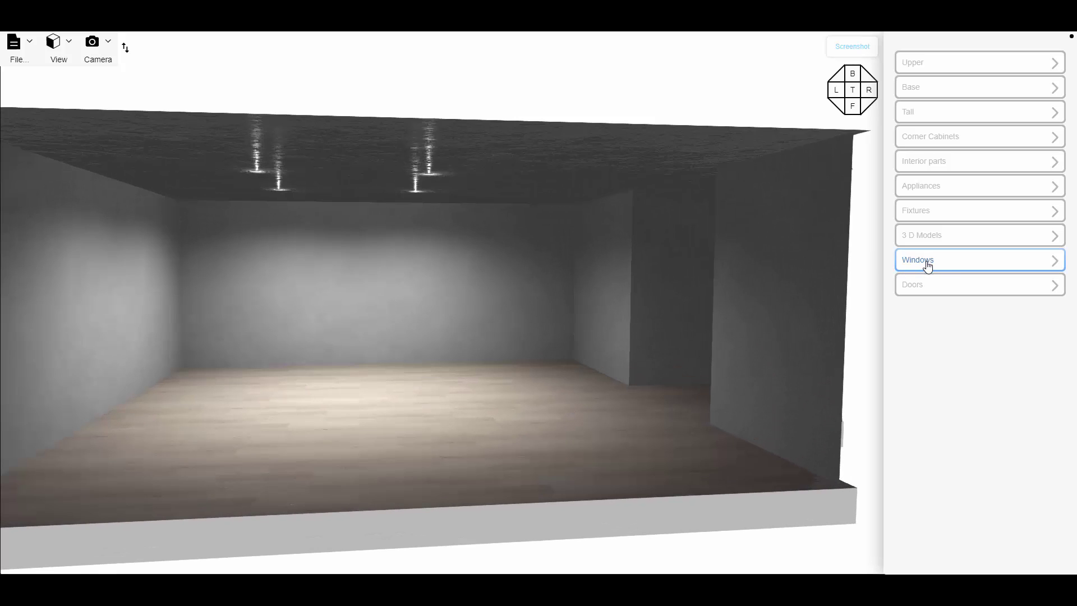
left_click(927, 264)
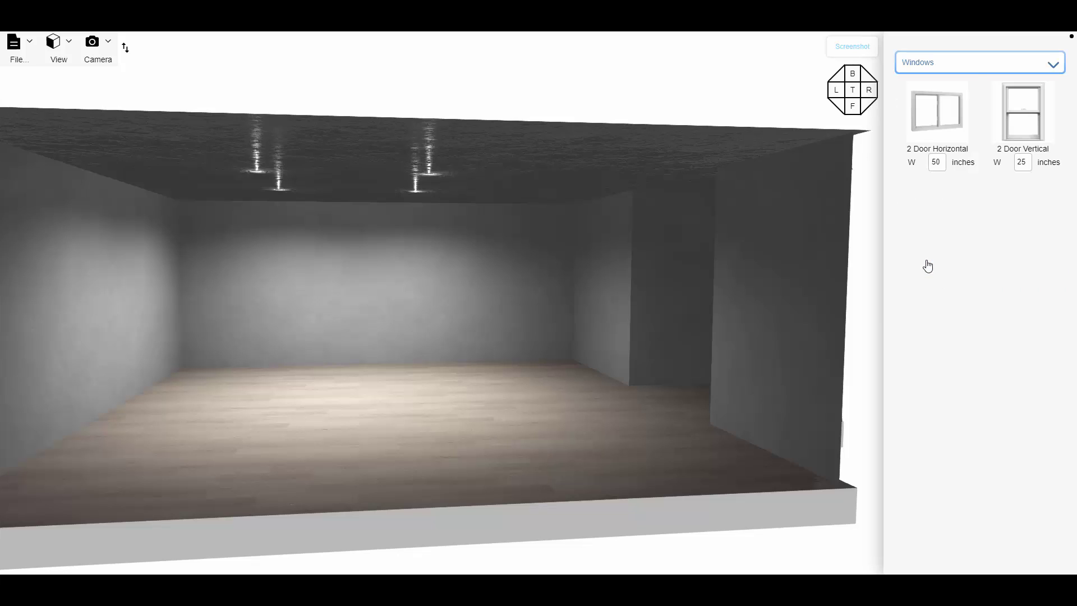
left_click(935, 125)
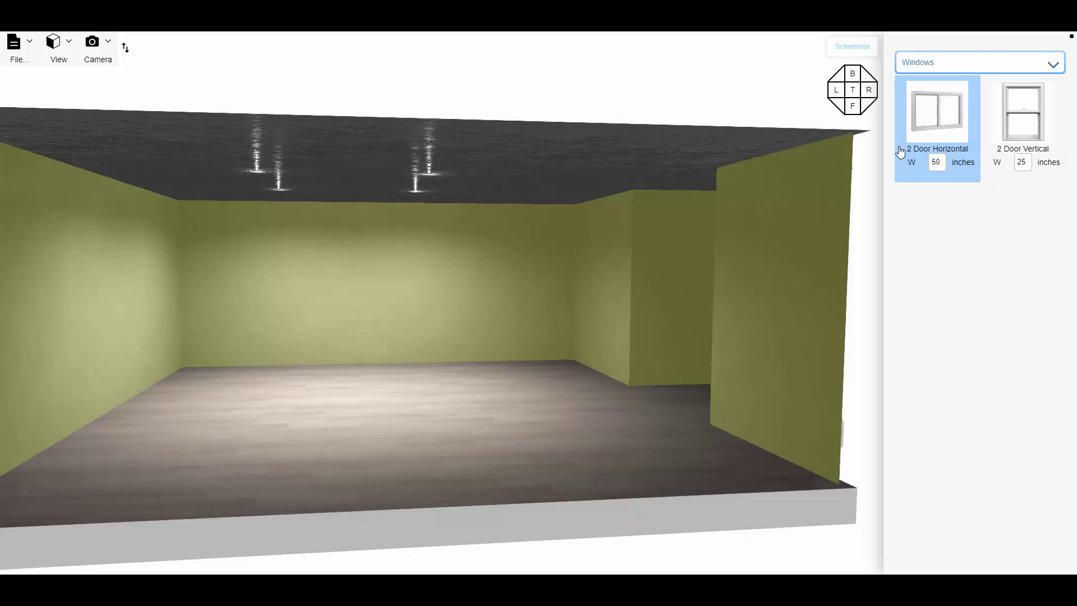
left_click(786, 216)
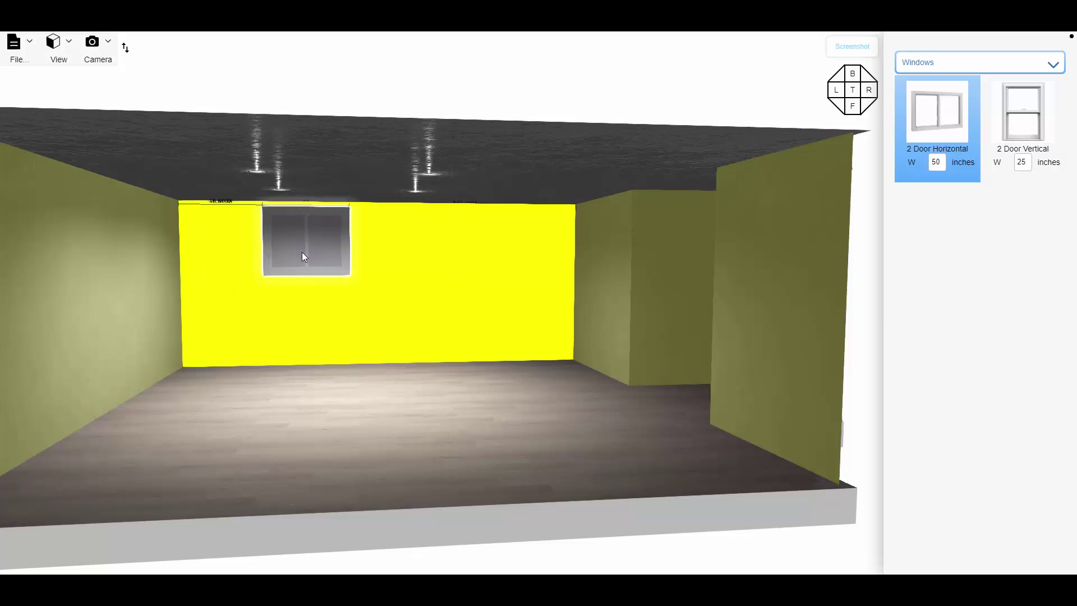
left_click(301, 256)
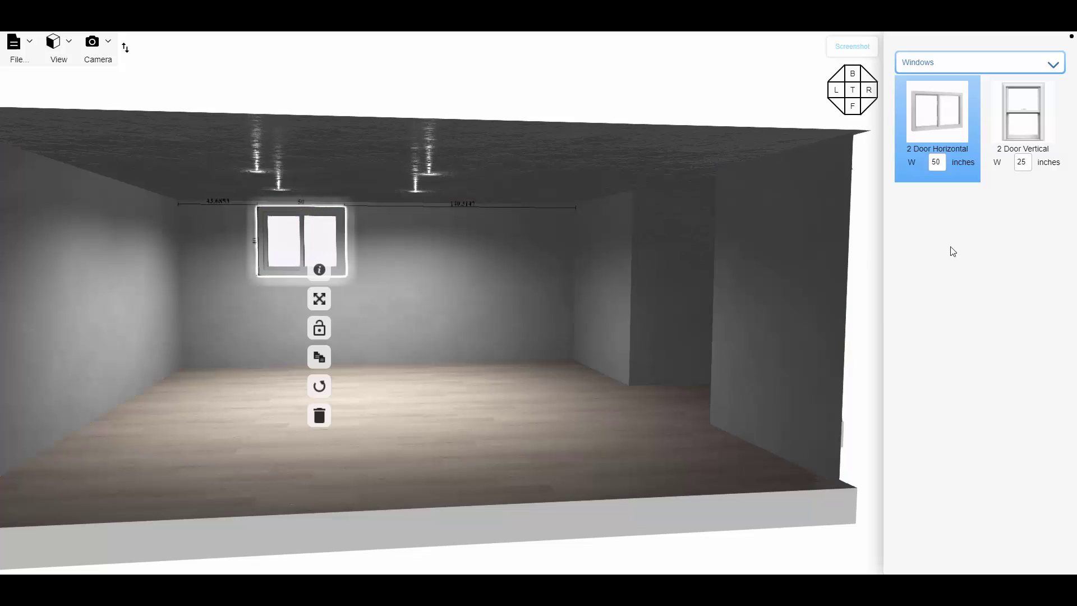
- Add a 40-inch Regular Door on the right-hand wall section in the alcove
left_click(989, 66)
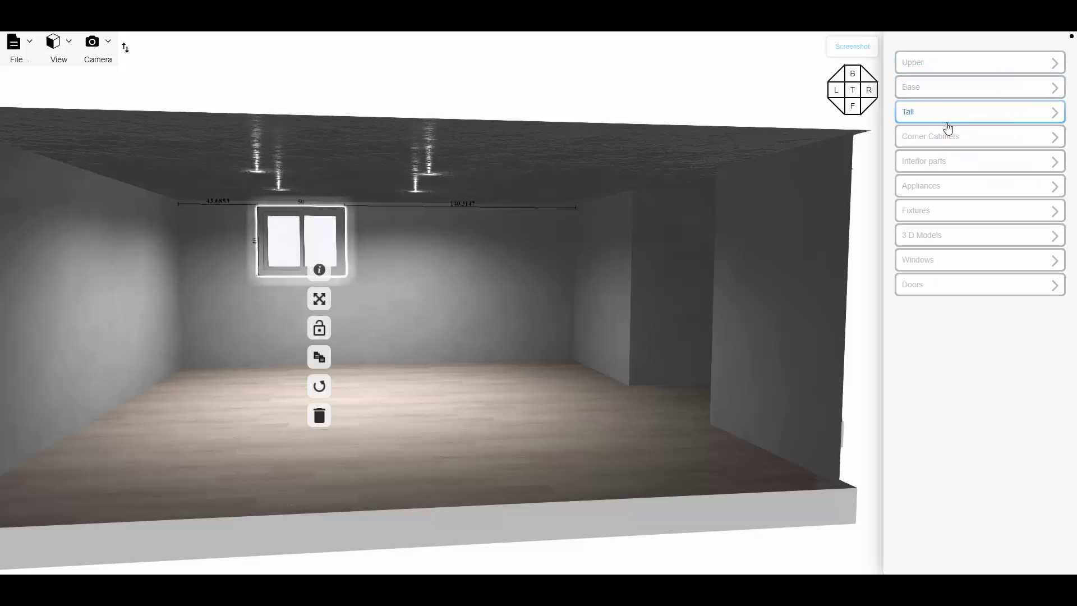
left_click(933, 284)
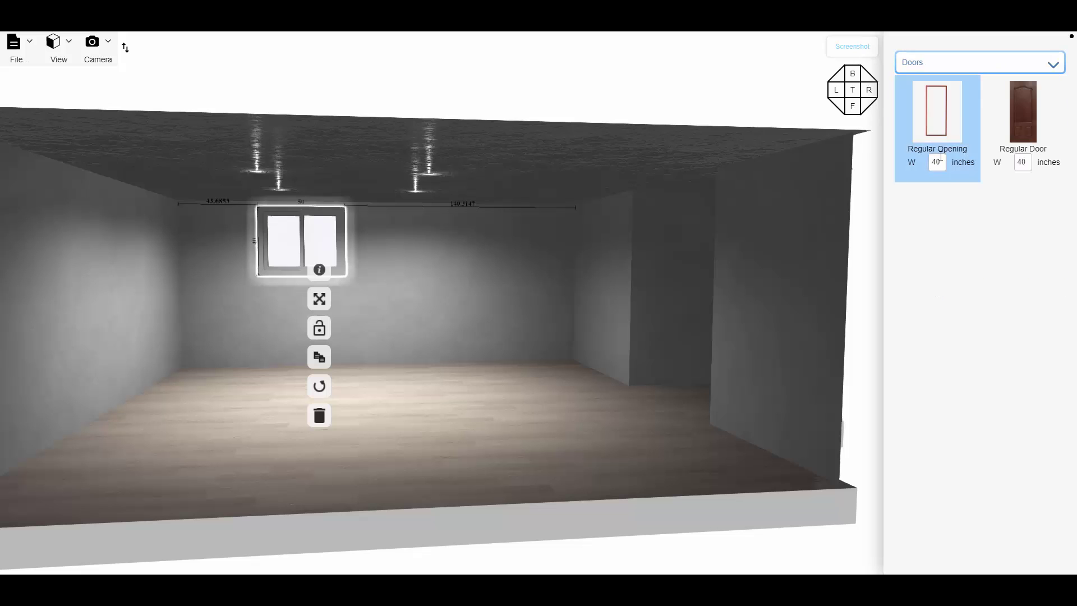
left_click(1021, 120)
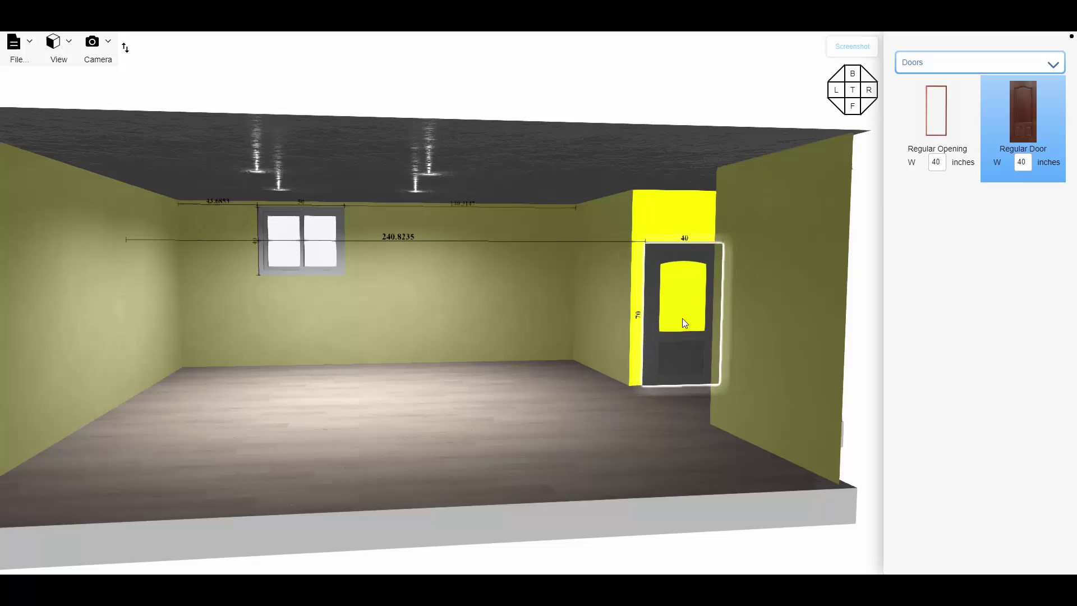
left_click(682, 319)
left_click(579, 421)
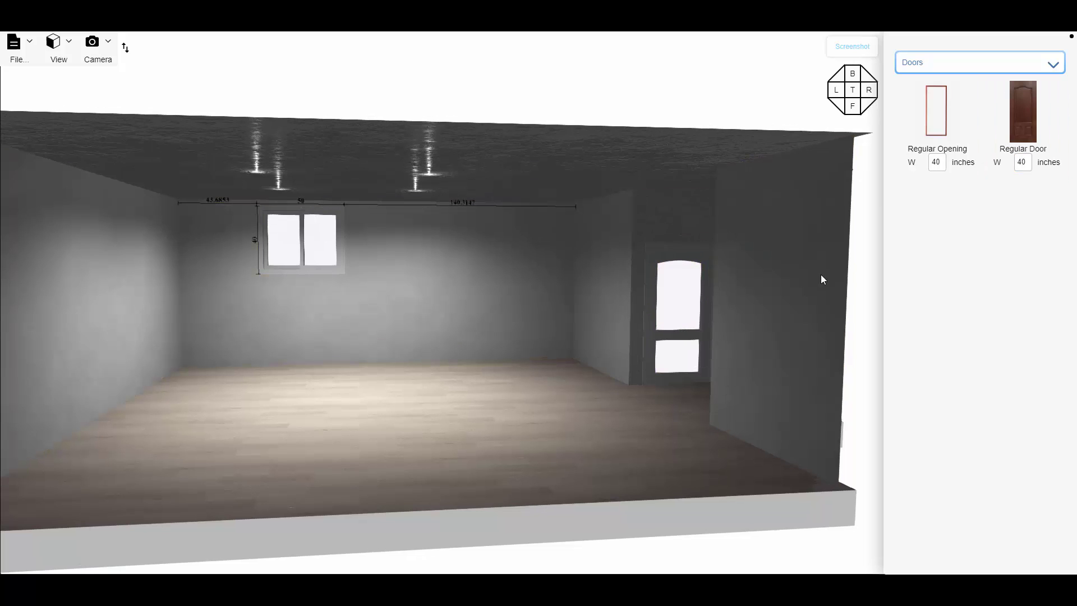
left_click(975, 68)
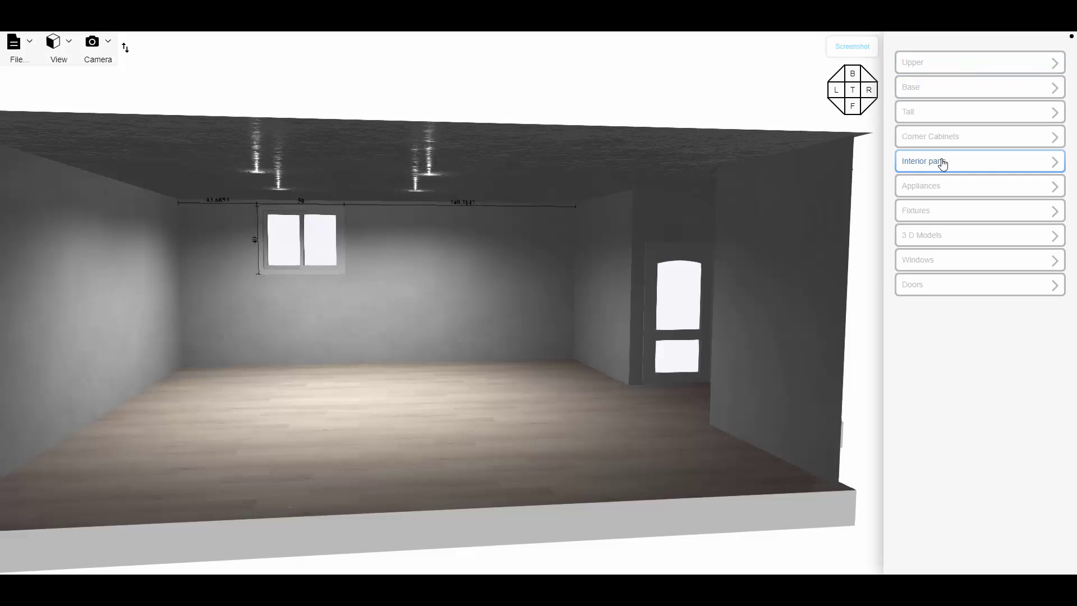
- Drag a 36-inch 2 Door Base cabinet with countertop against the back wall, below the window
left_click(949, 88)
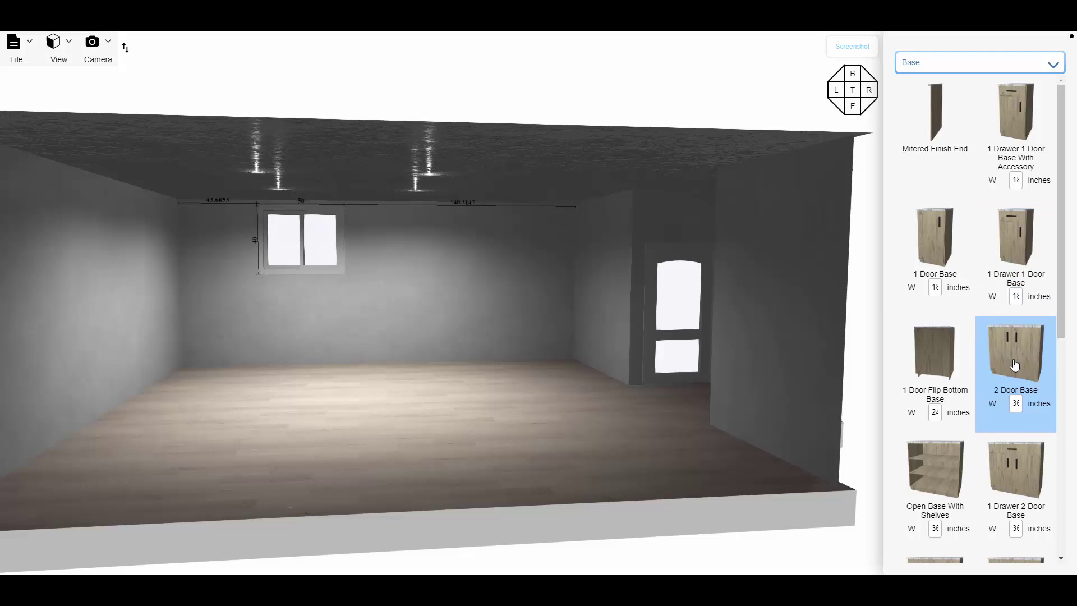
left_click_drag(881, 311, 866, 314)
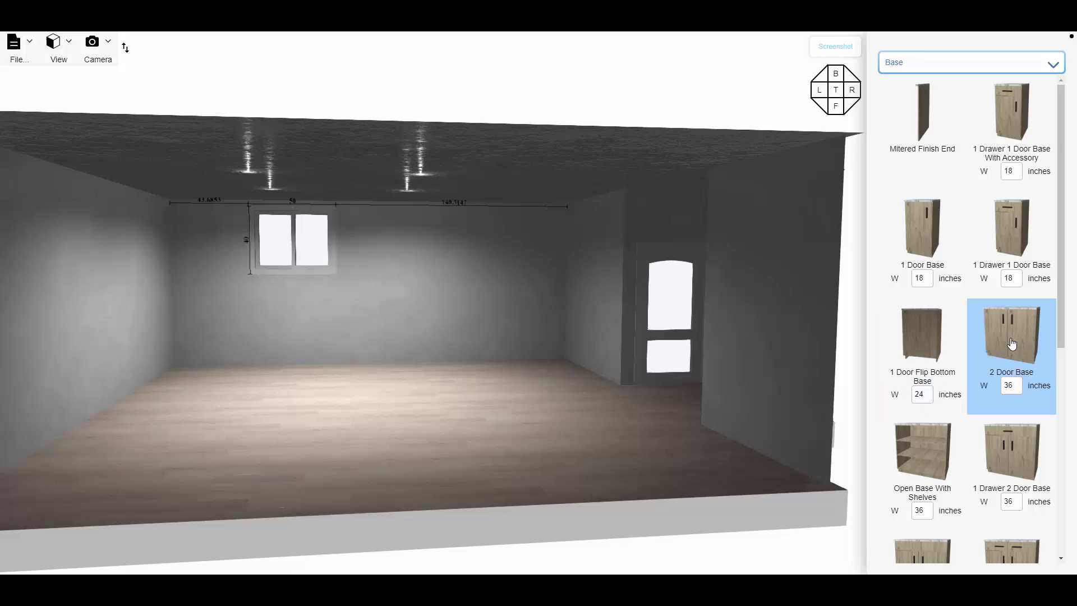
left_click_drag(1012, 343, 399, 333)
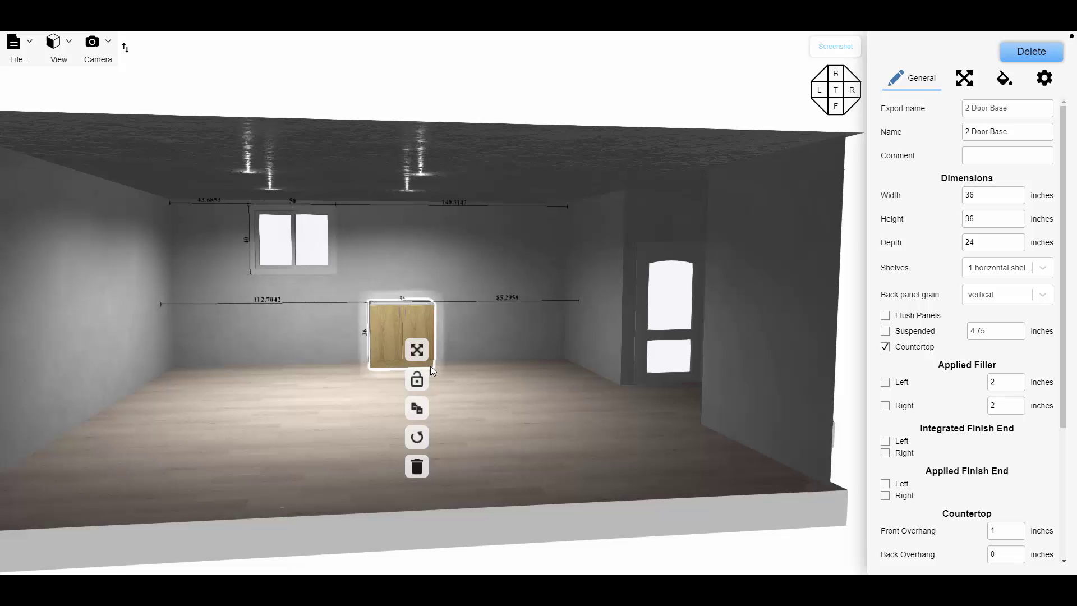
left_click(527, 399)
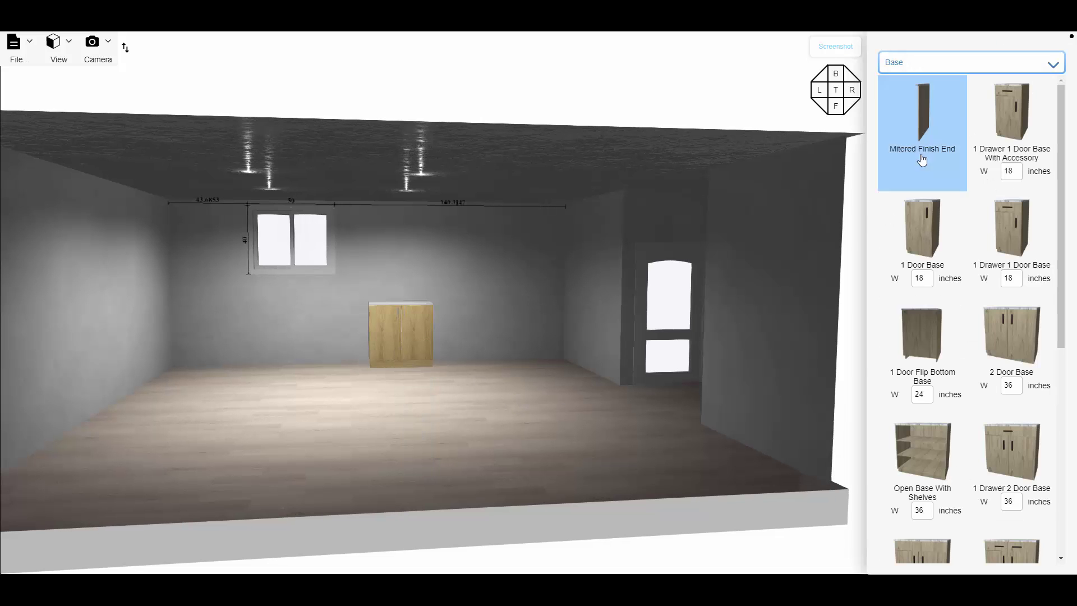
left_click(988, 66)
- Hang a 36-inch 2 Door Upper cabinet on the back wall directly above the base cabinet
left_click(956, 67)
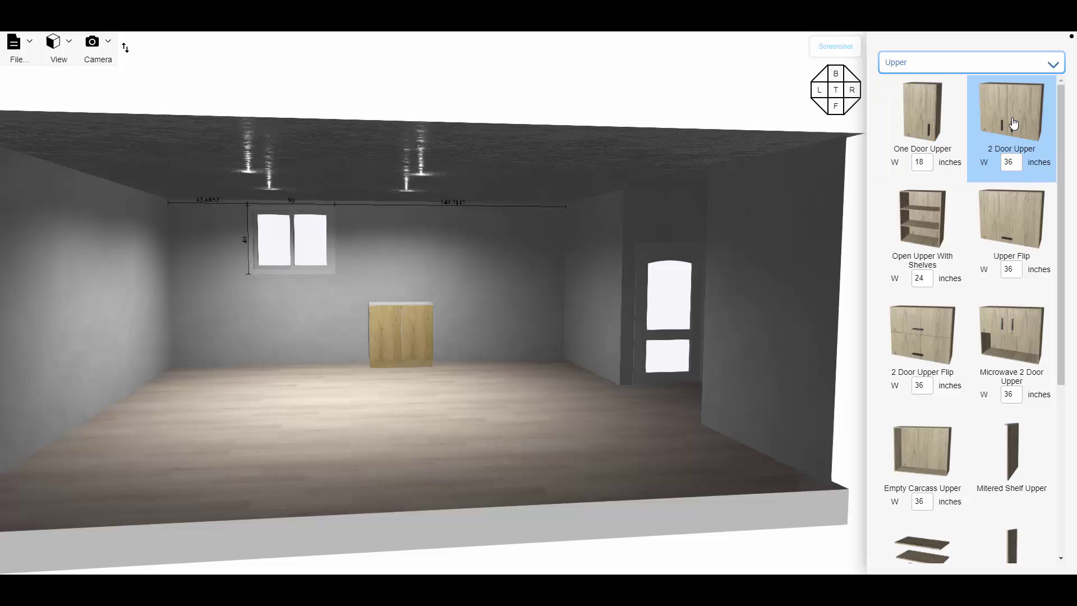
left_click_drag(1013, 123, 392, 233)
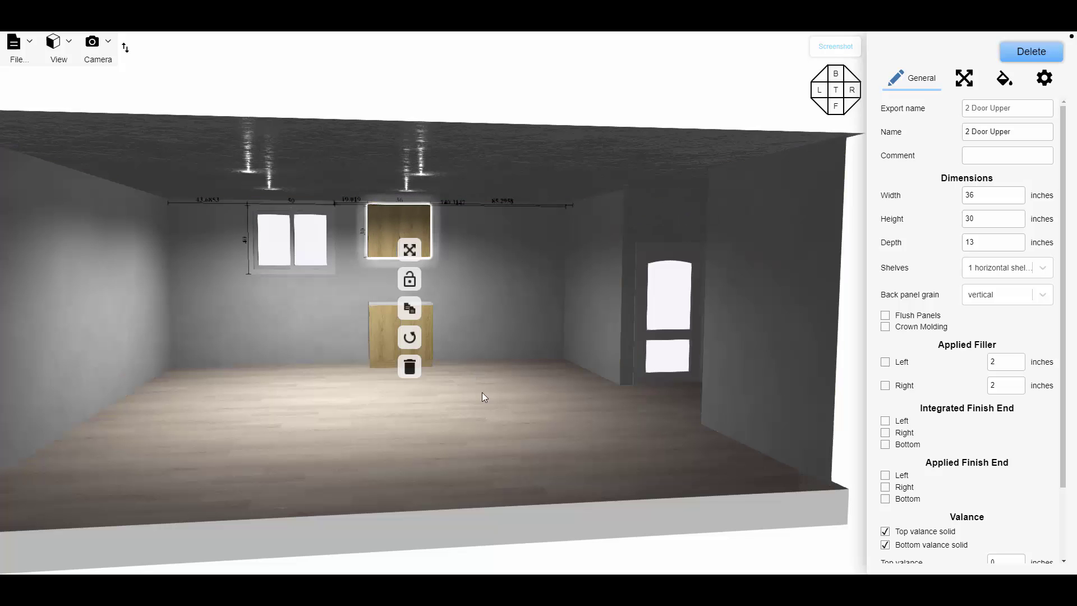
left_click(489, 402)
left_click_drag(516, 432, 530, 419)
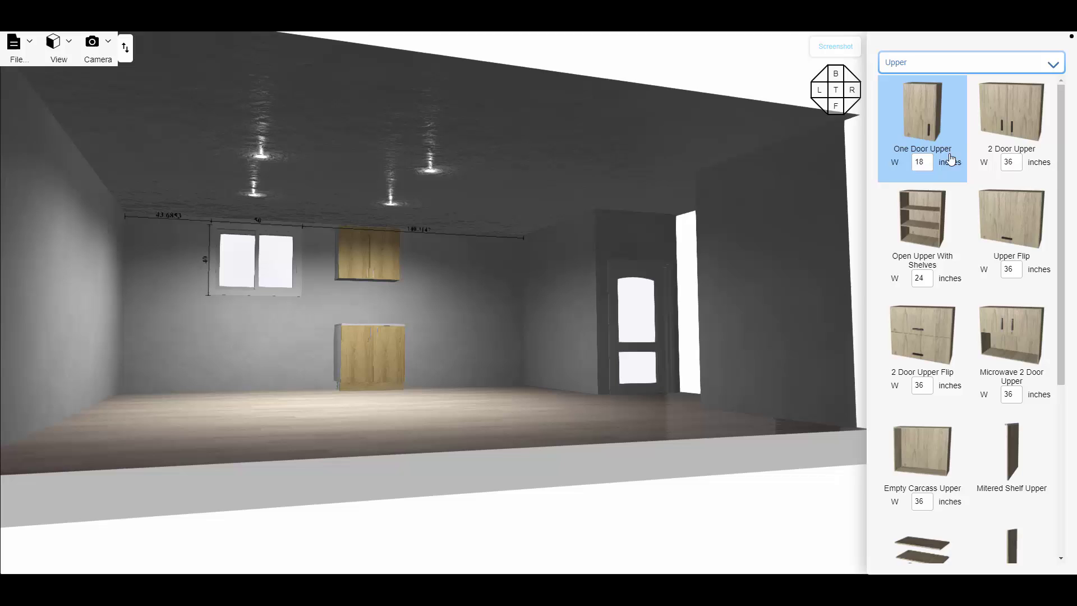
left_click(1053, 68)
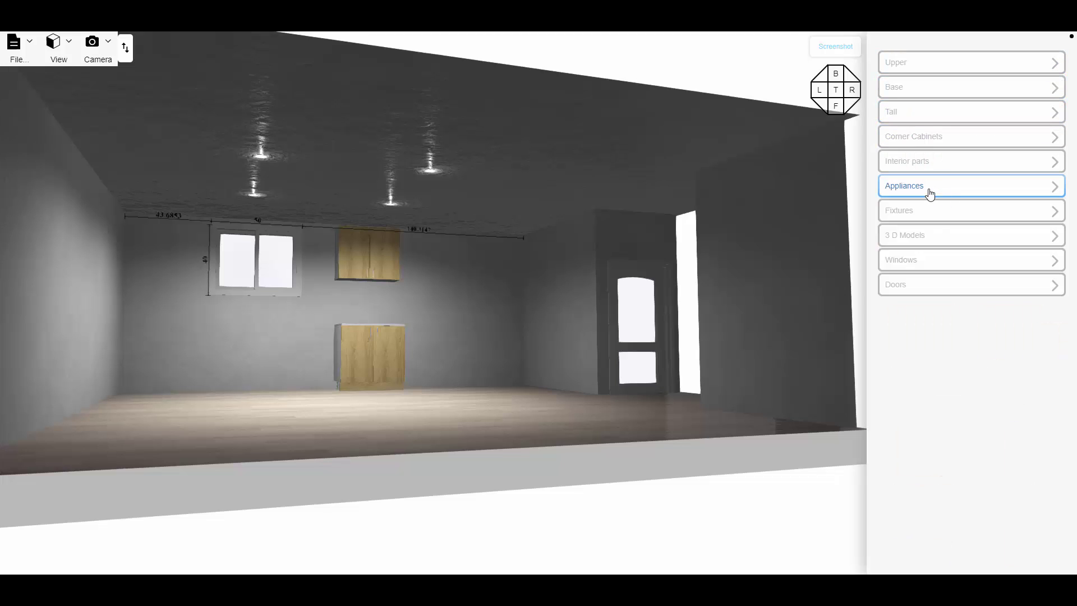
- Hang an 18-inch Lamp 001 pendant from Fixtures on the ceiling near the door
left_click(928, 212)
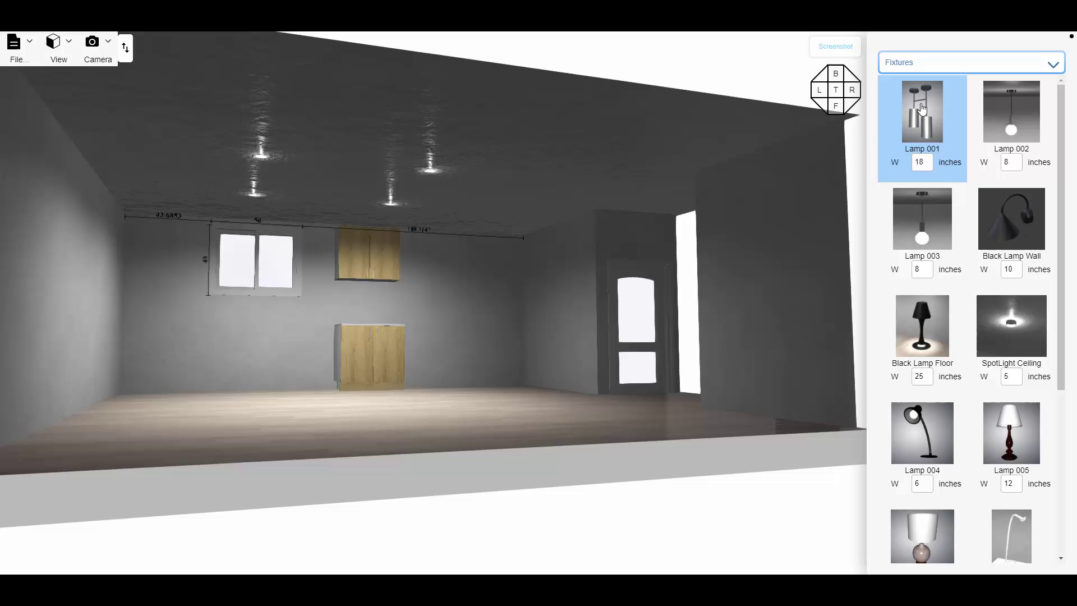
left_click_drag(923, 108, 564, 151)
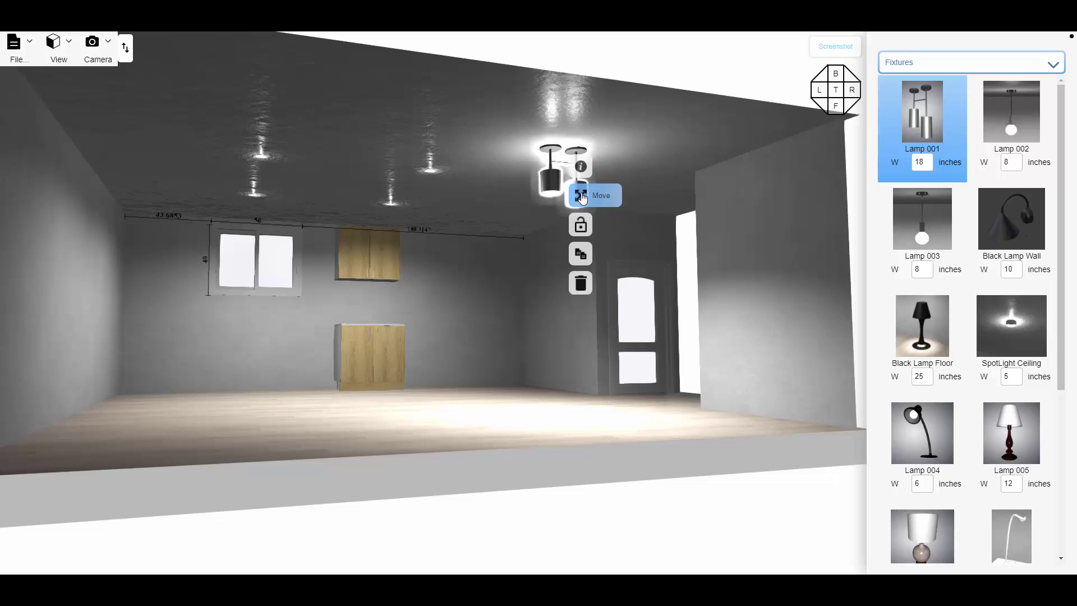
- Set the Intensity of both Lamp 001 SpotLights to 250, down from 500
left_click(580, 166)
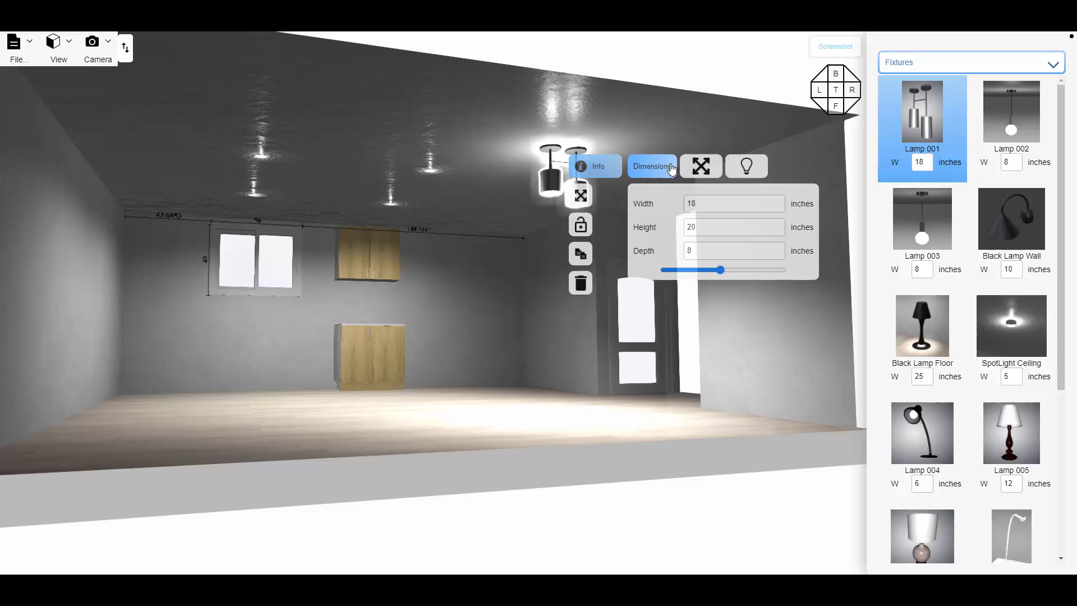
left_click(699, 169)
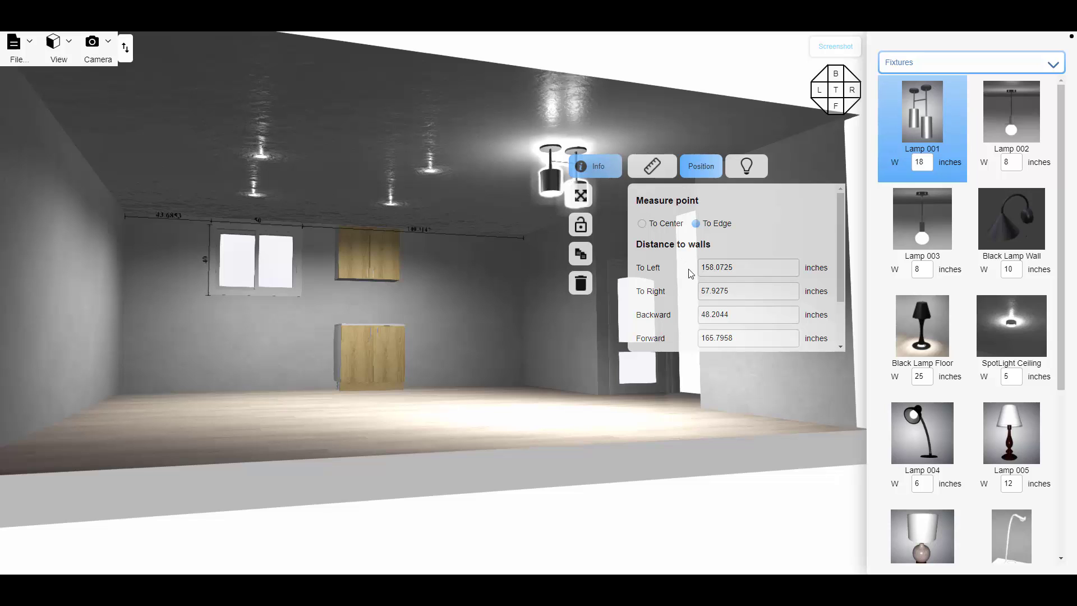
left_click(741, 168)
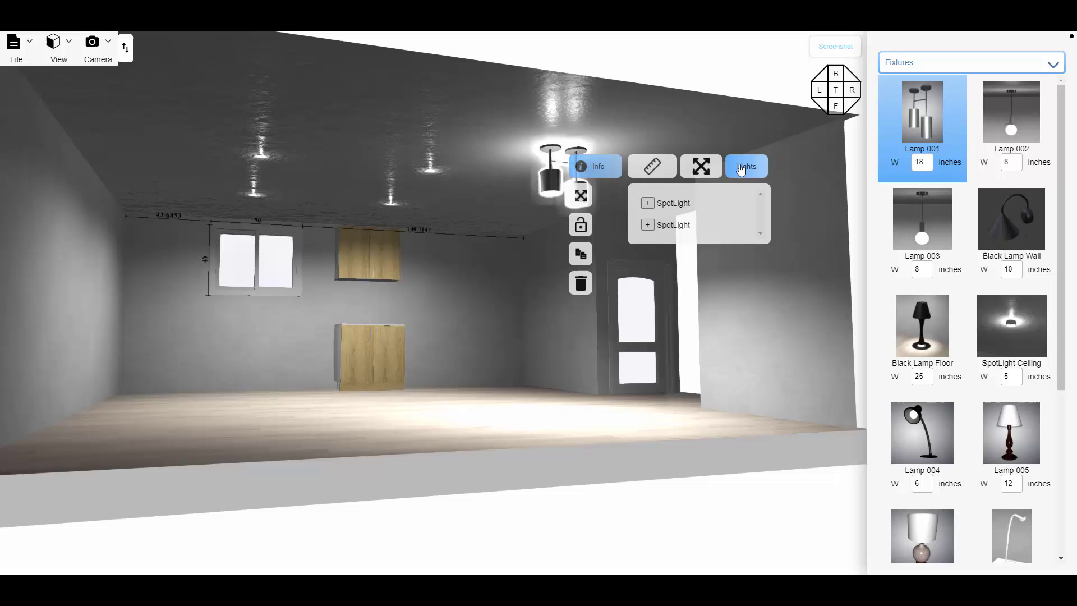
left_click(647, 204)
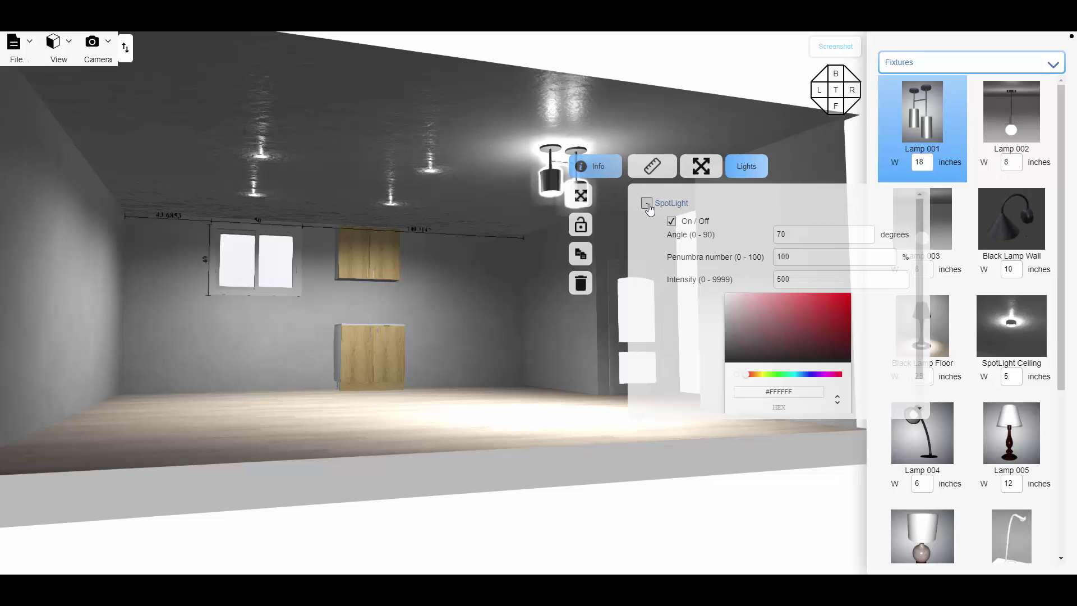
left_click_drag(799, 278, 771, 285)
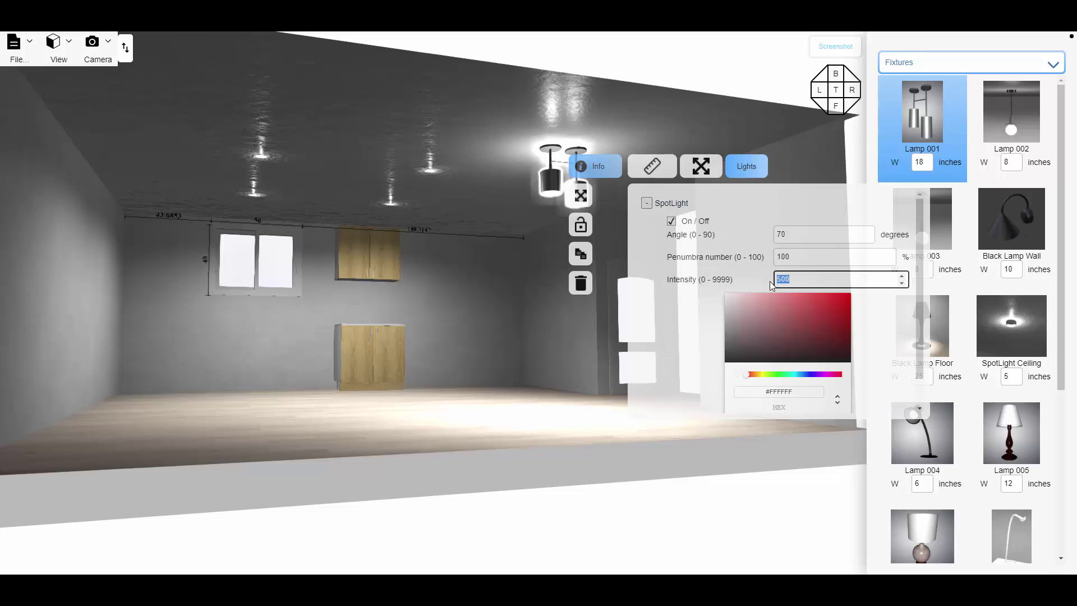
type("25")
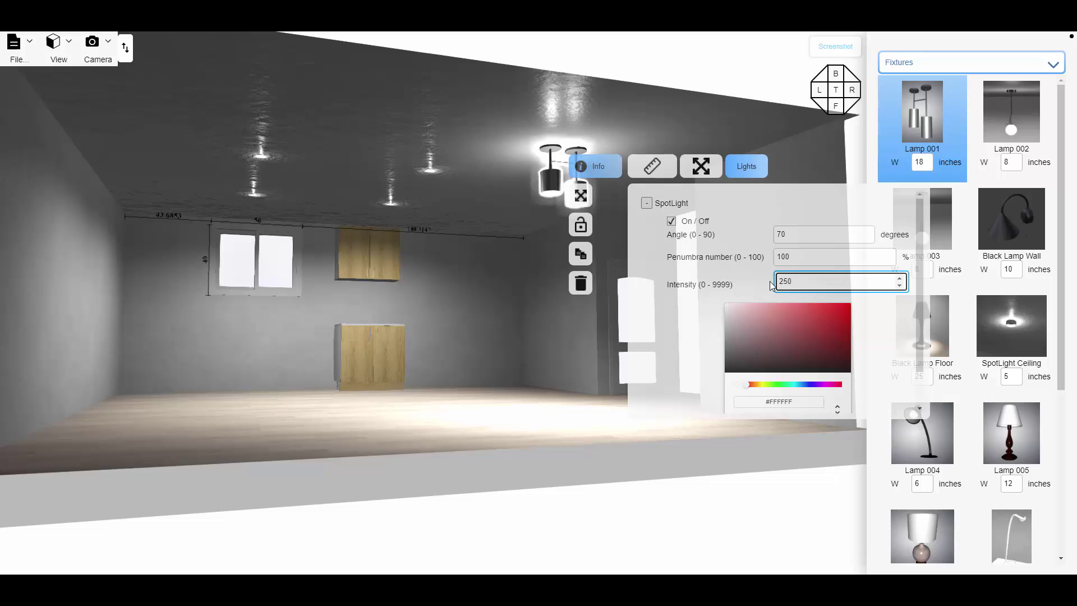
left_click(647, 203)
left_click(648, 224)
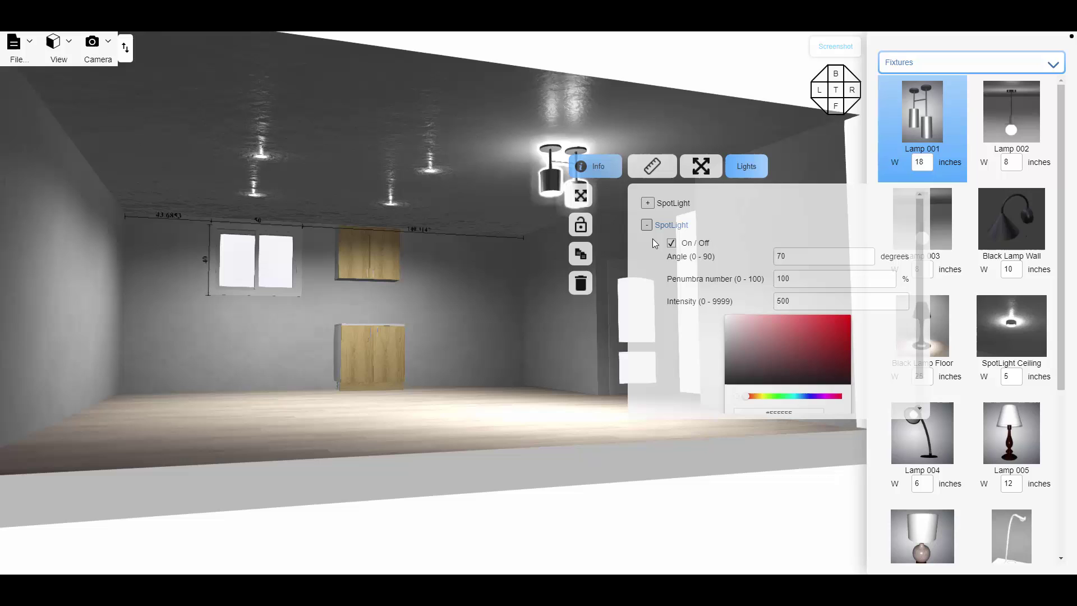
left_click_drag(791, 300, 770, 305)
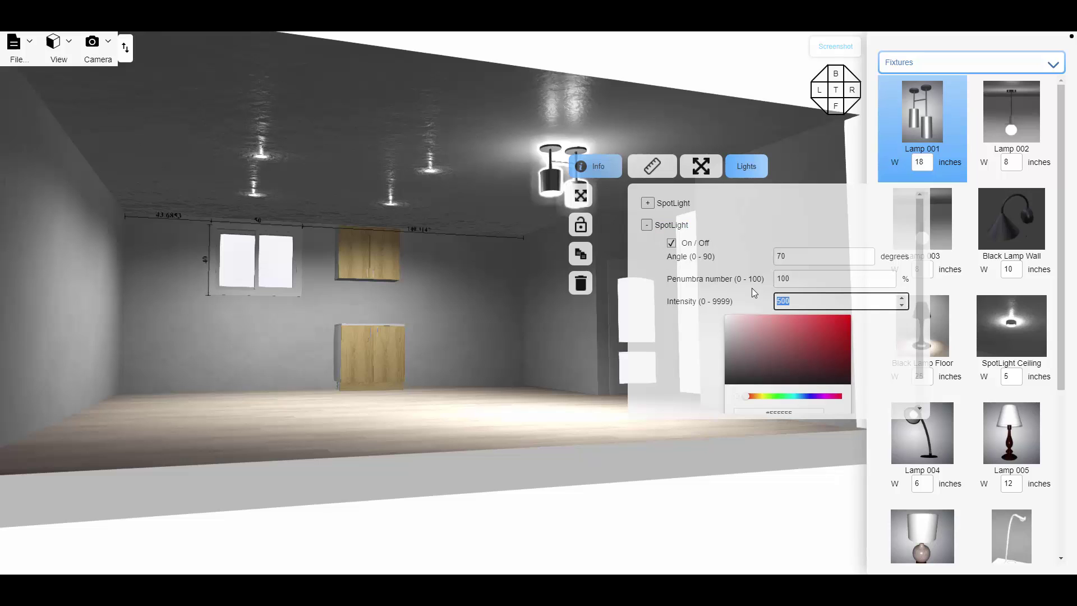
type("250")
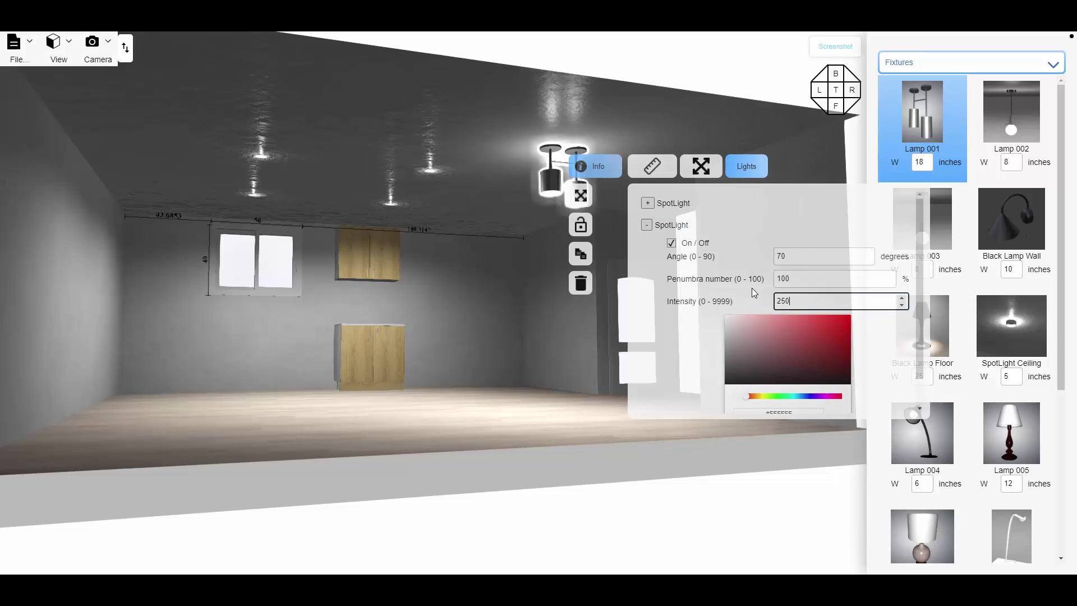
left_click(518, 362)
left_click_drag(529, 371, 455, 341)
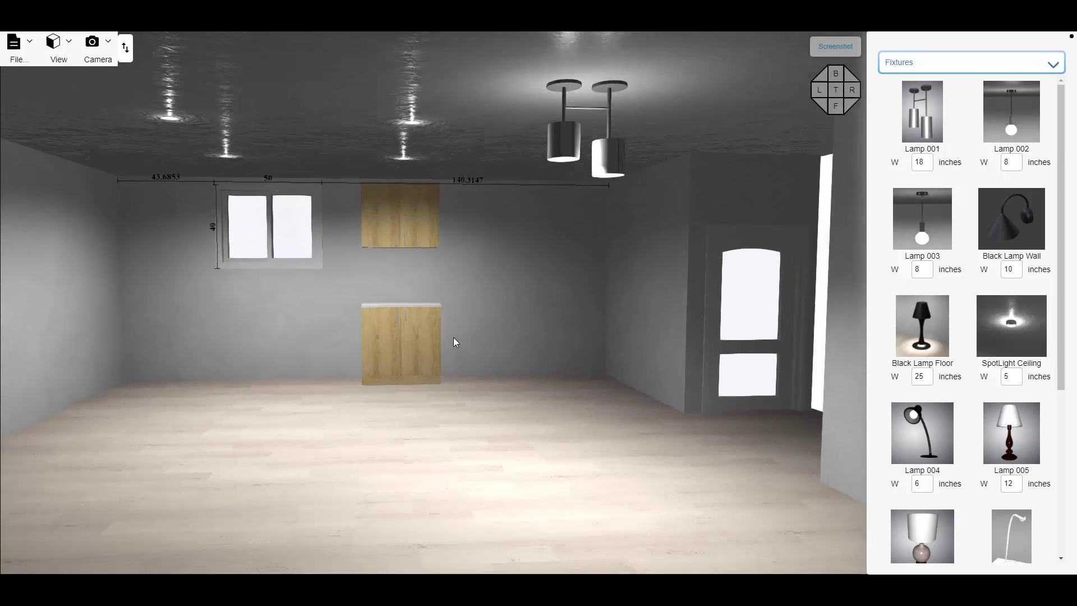
- Change the 2 Door Base cabinet's Width from 36 to 34.25 inches
scroll(455, 328, "up", 3)
left_click(385, 348)
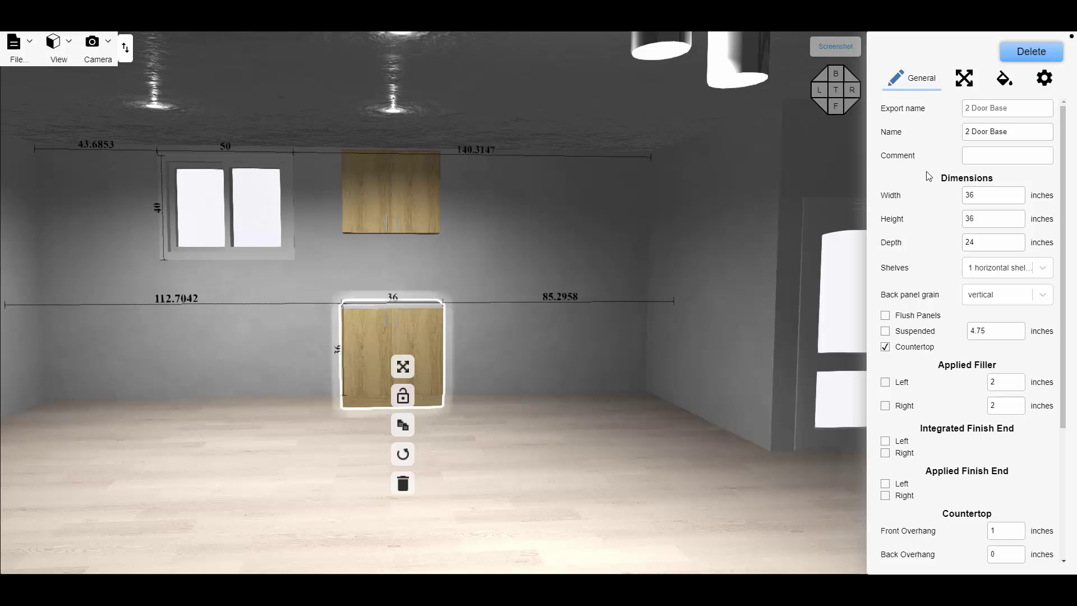
double_click(977, 197)
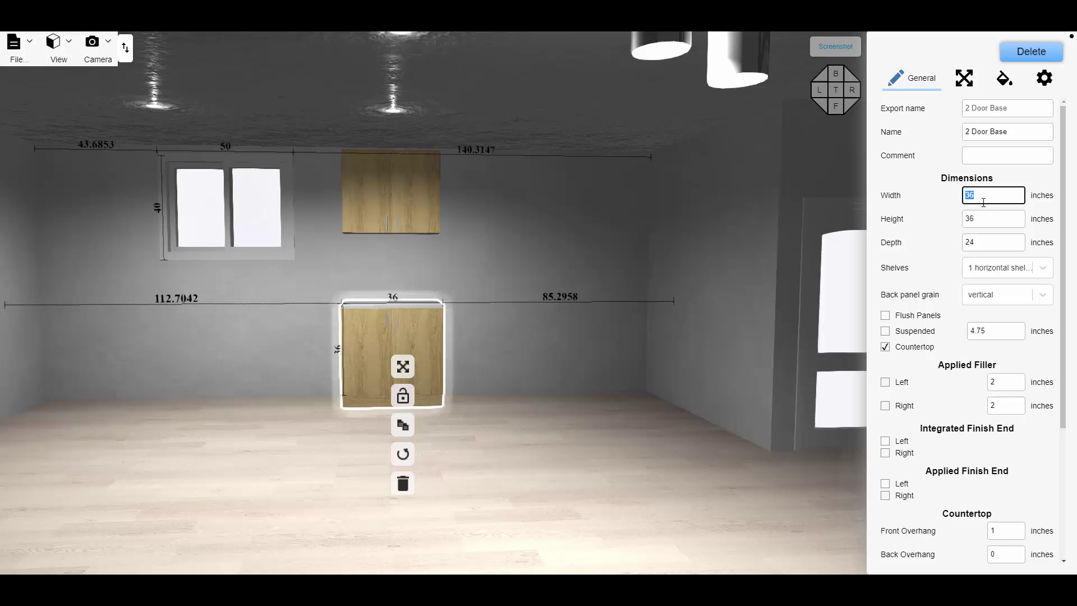
type("34.25")
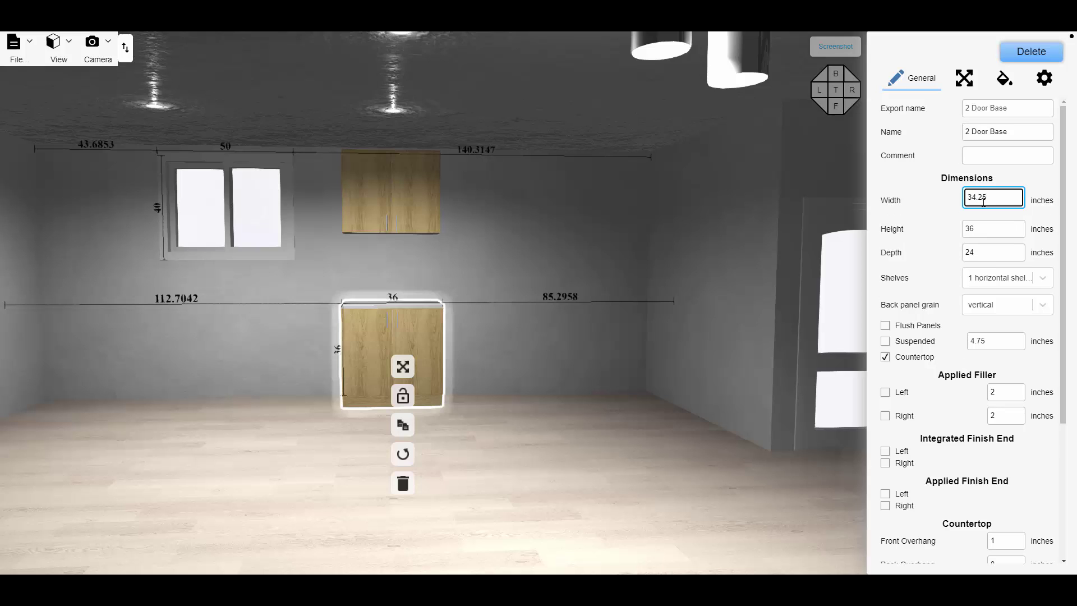
key("Return")
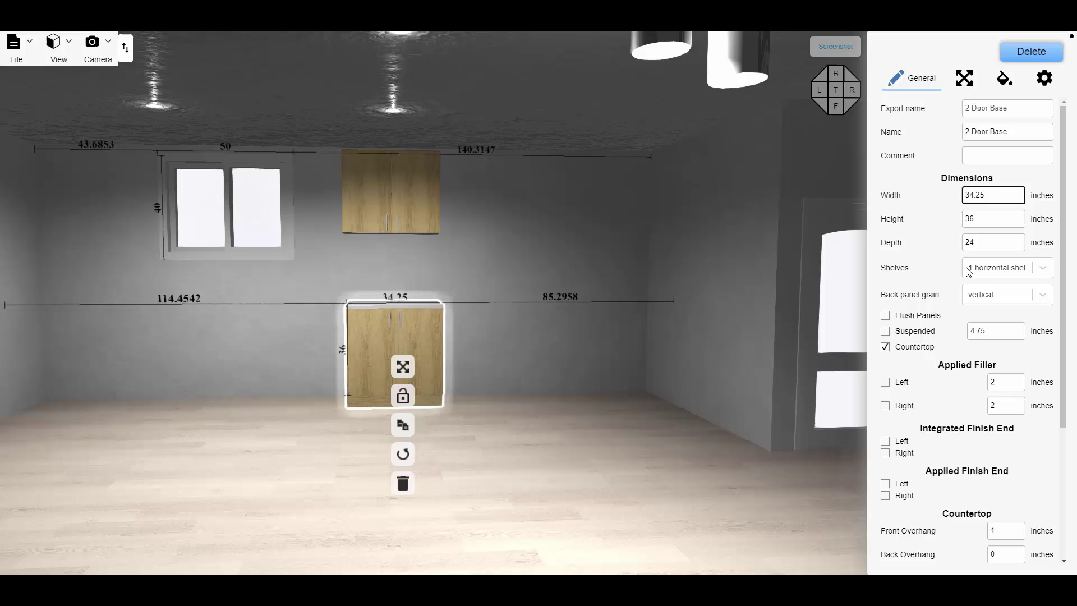
- Add a 1.5-inch Applied Filler Left and slide the base cabinet left, 67.8208 inches from the wall
left_click(937, 273)
left_click(885, 383)
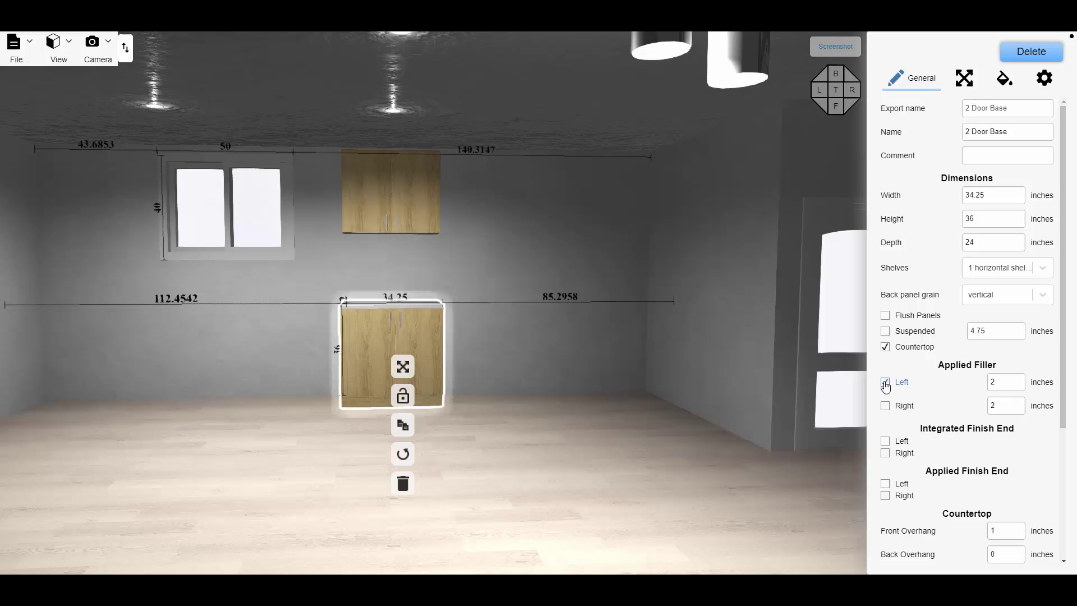
left_click(993, 381)
double_click(993, 382)
type("1.5")
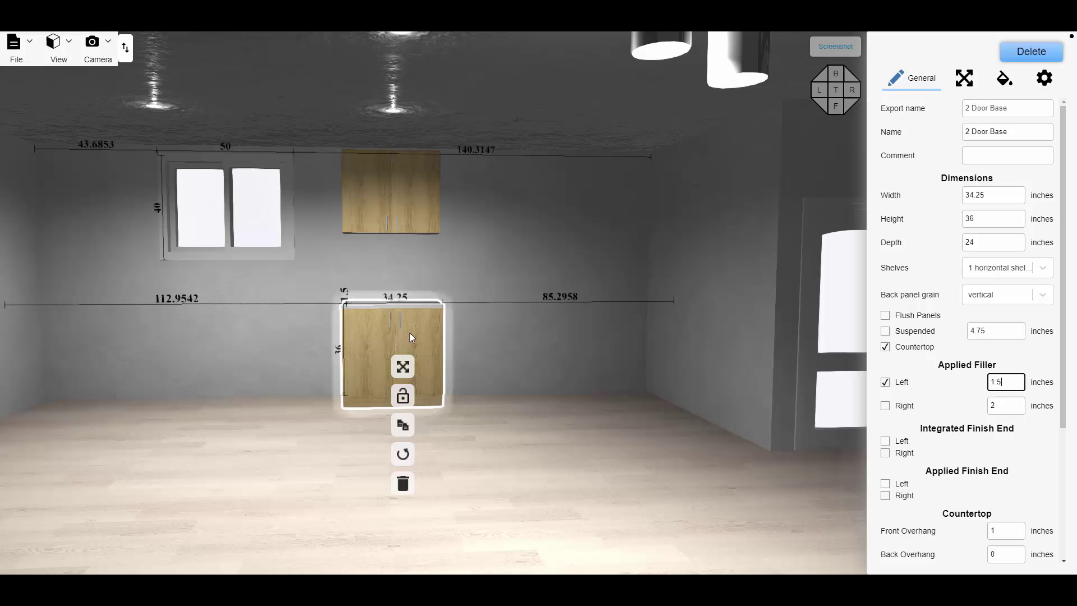
left_click_drag(409, 332, 277, 337)
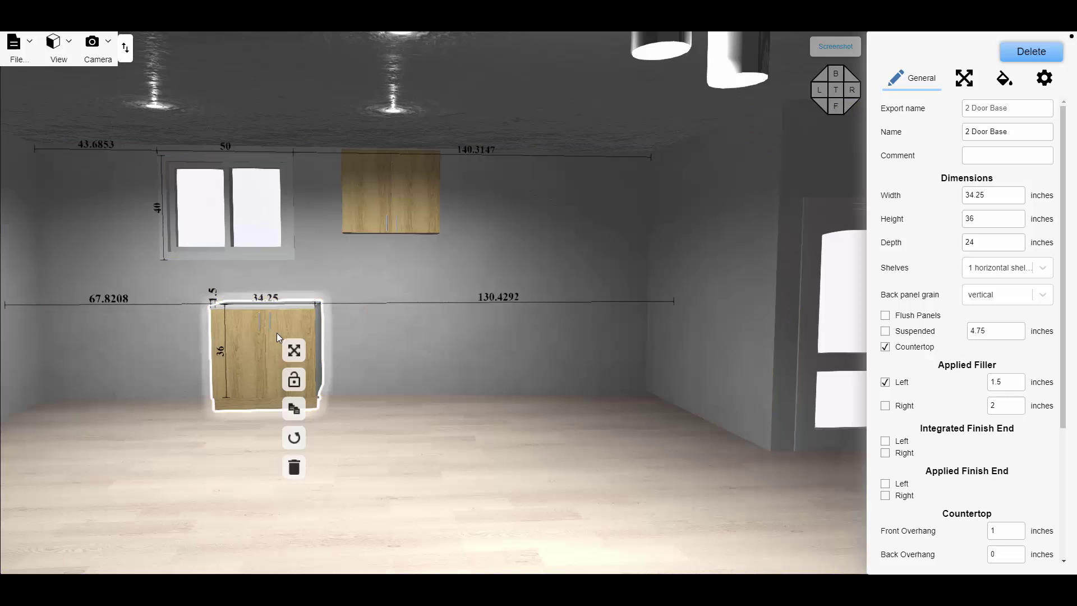
- Use the Position tab's To Center so the base cabinet sits 99.125 inches from each side wall
left_click(964, 79)
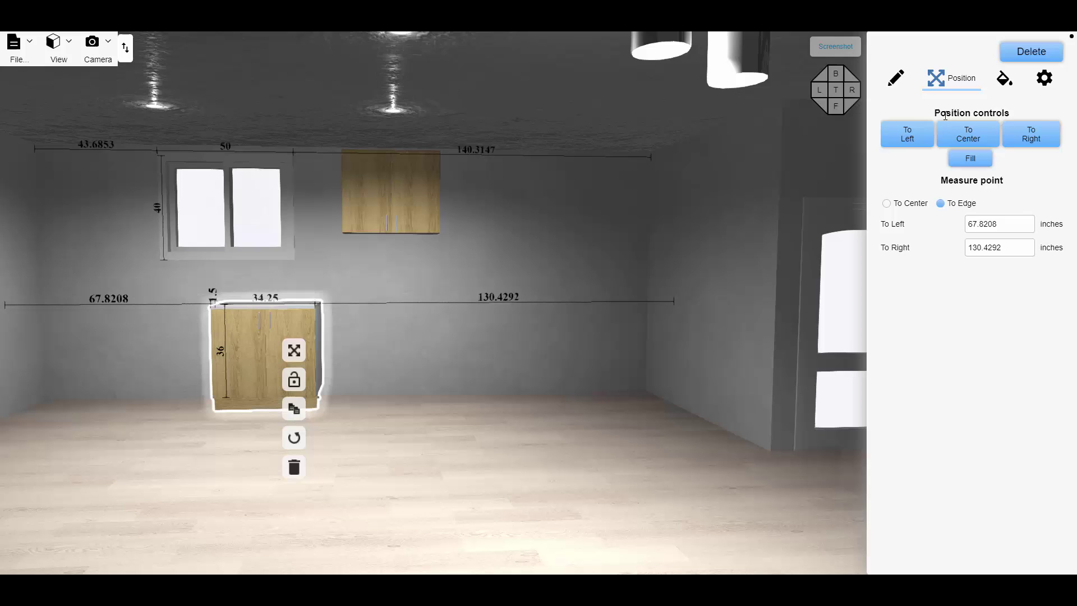
left_click(908, 140)
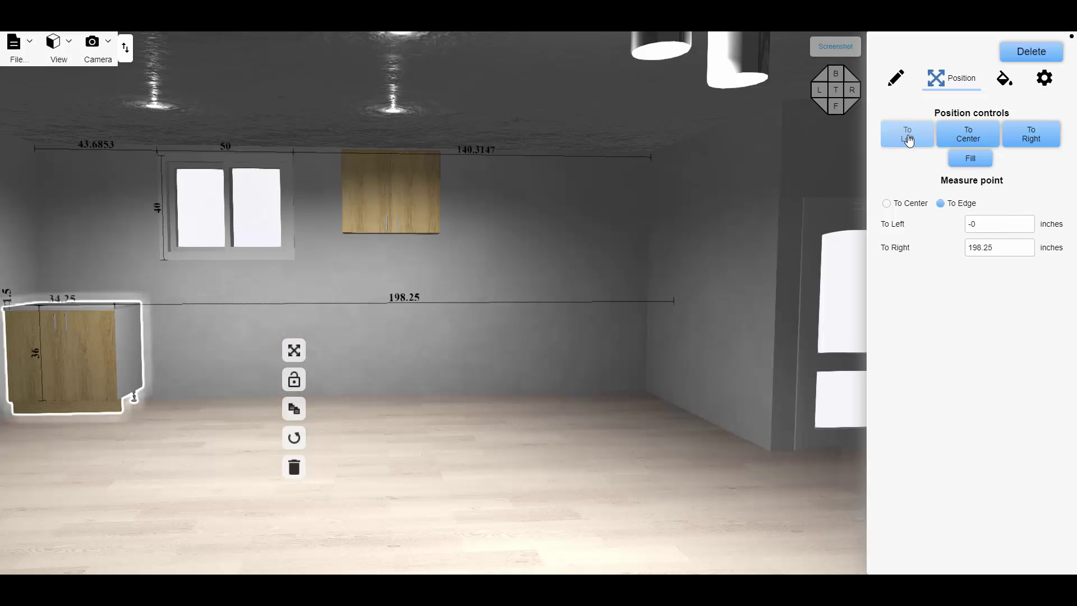
left_click(1032, 137)
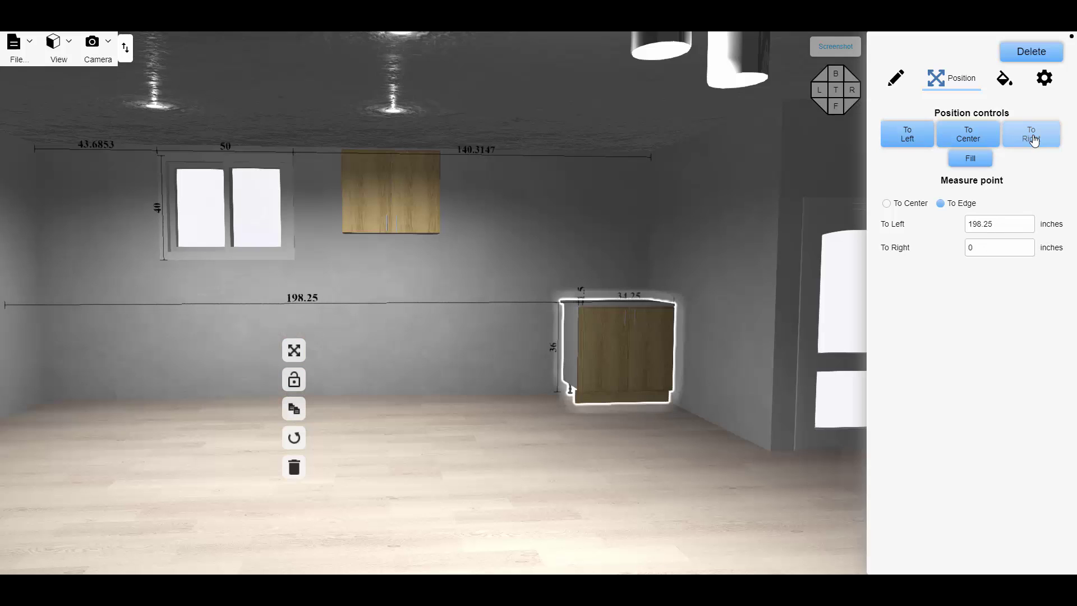
left_click(972, 136)
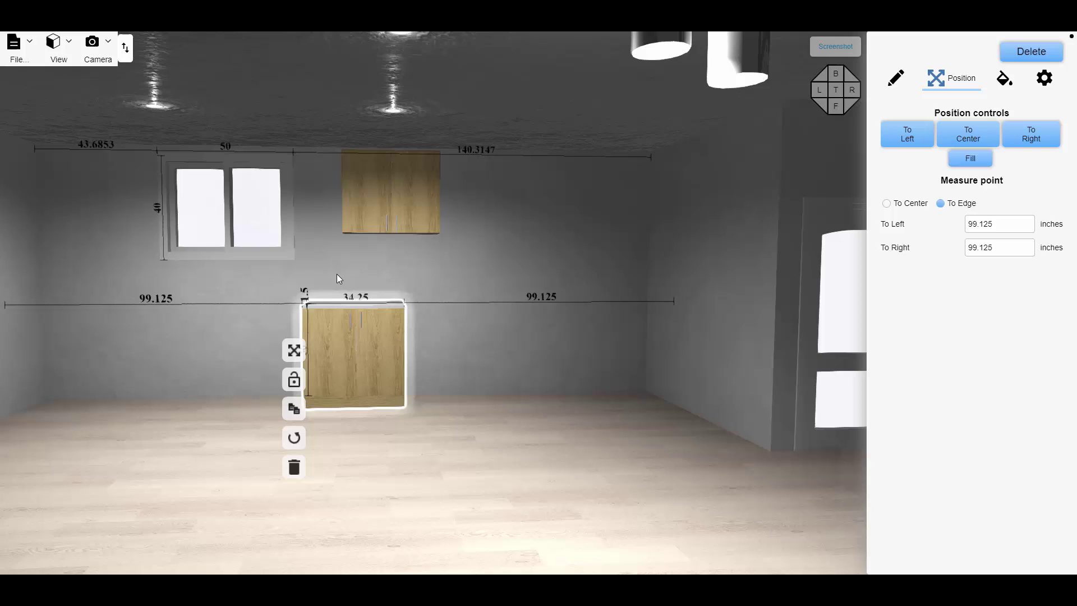
- Place a 1 Door Base and a 1 Drawer 1 Door Base cabinet along the wall
left_click(466, 455)
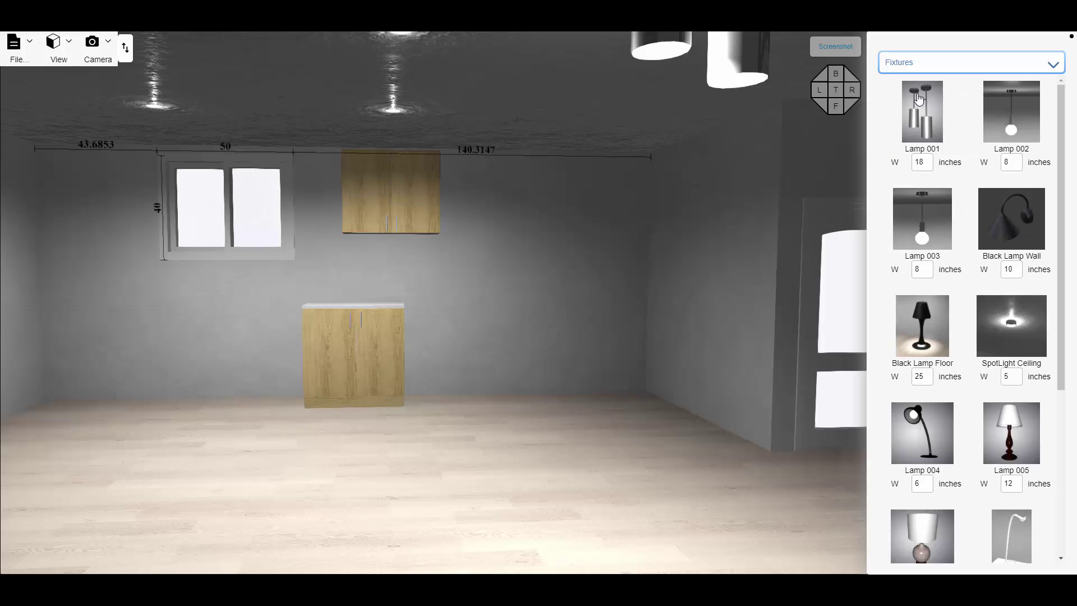
left_click(961, 67)
left_click(961, 94)
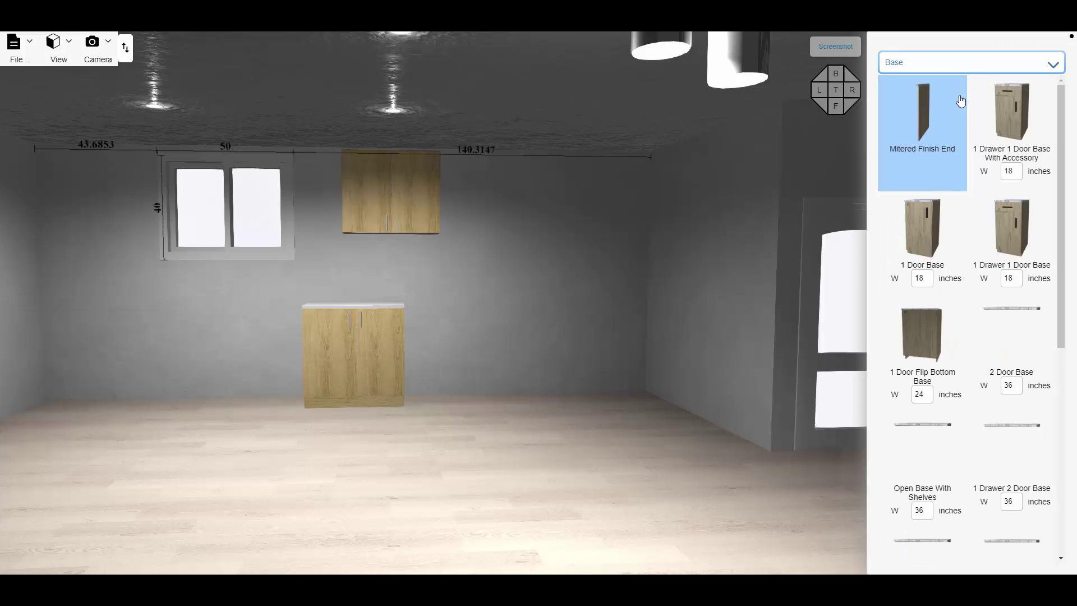
left_click_drag(925, 243, 532, 384)
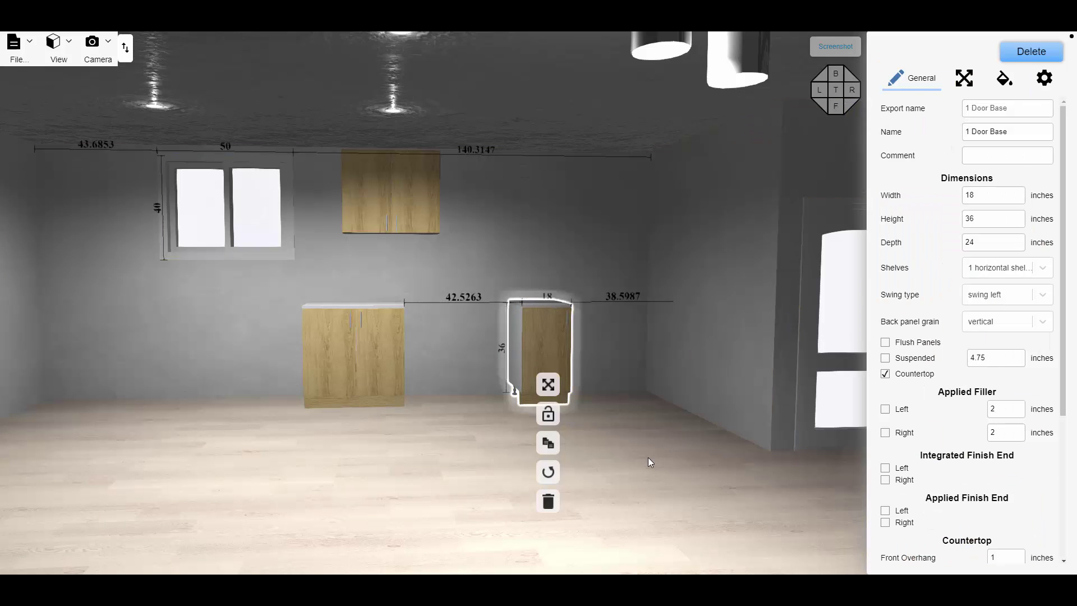
left_click(648, 456)
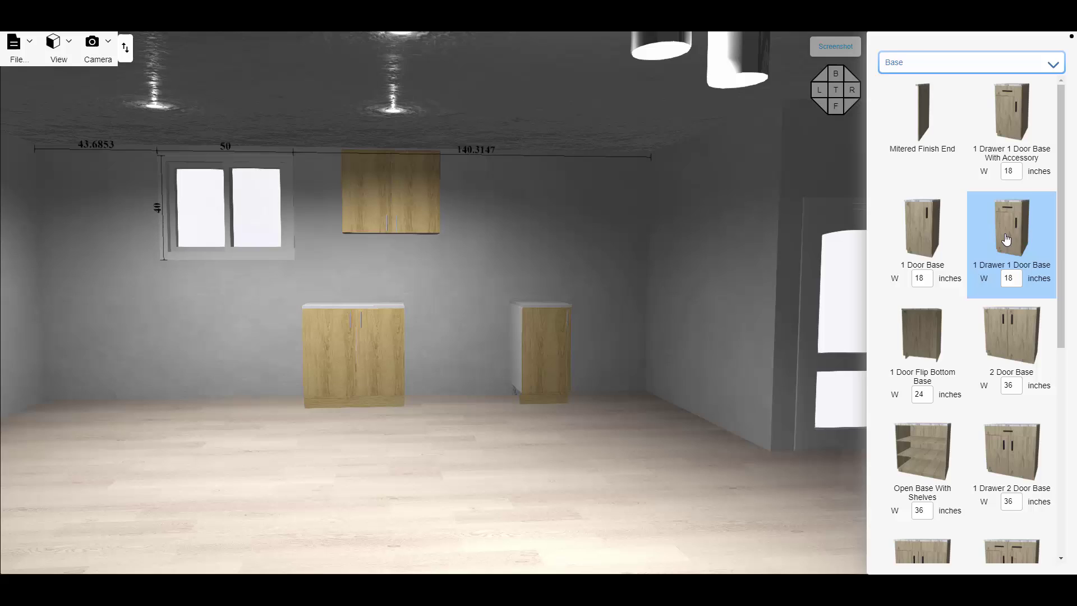
left_click_drag(1006, 240, 217, 382)
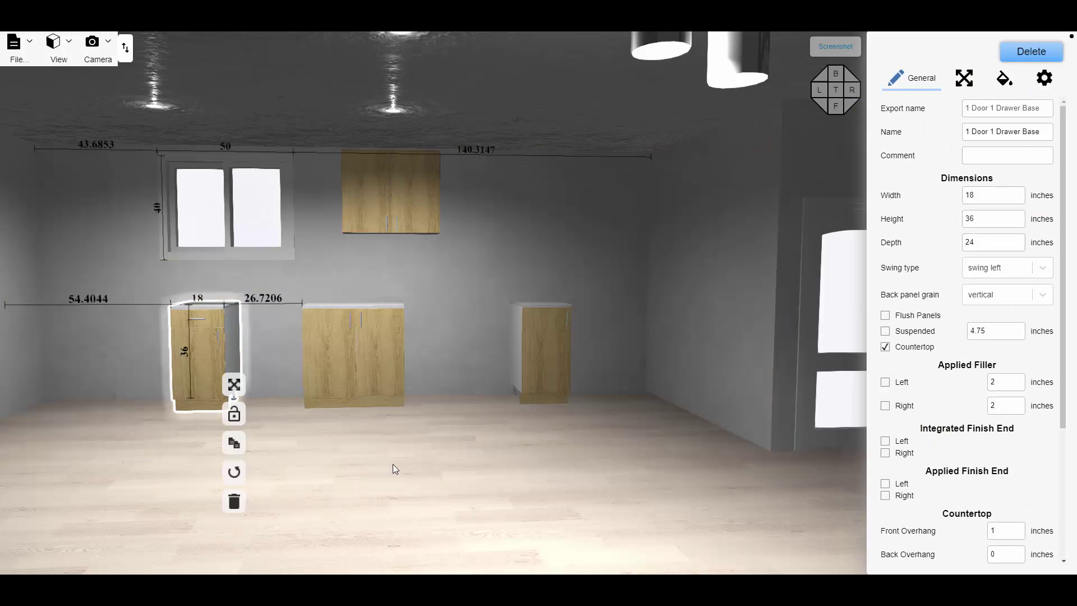
left_click(393, 463)
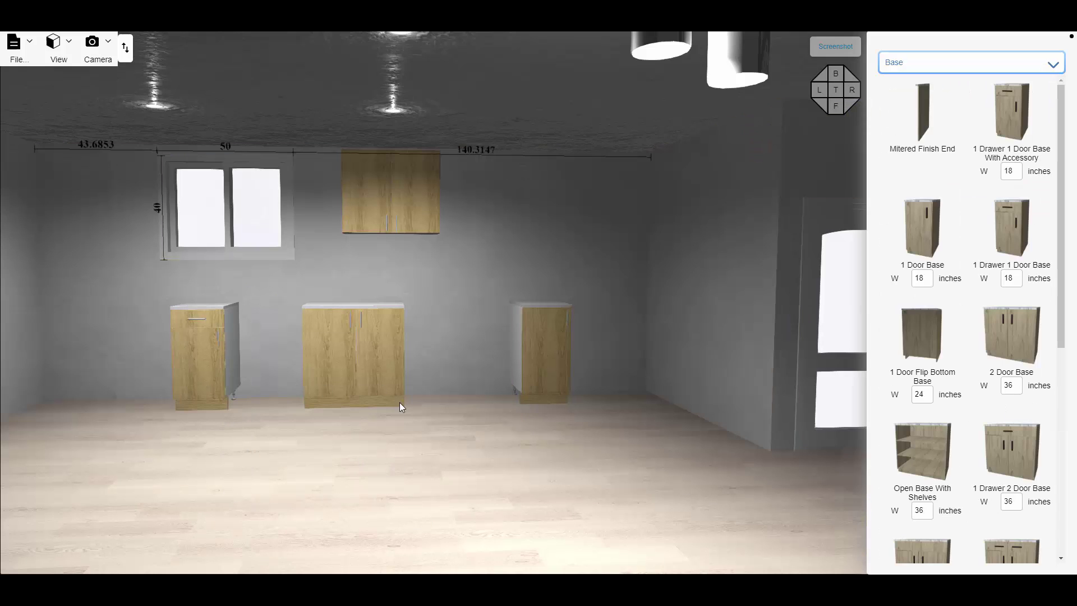
- Centre the 2 Door Base between its neighbours, leaving 34.6234-inch gaps either side
left_click(366, 356)
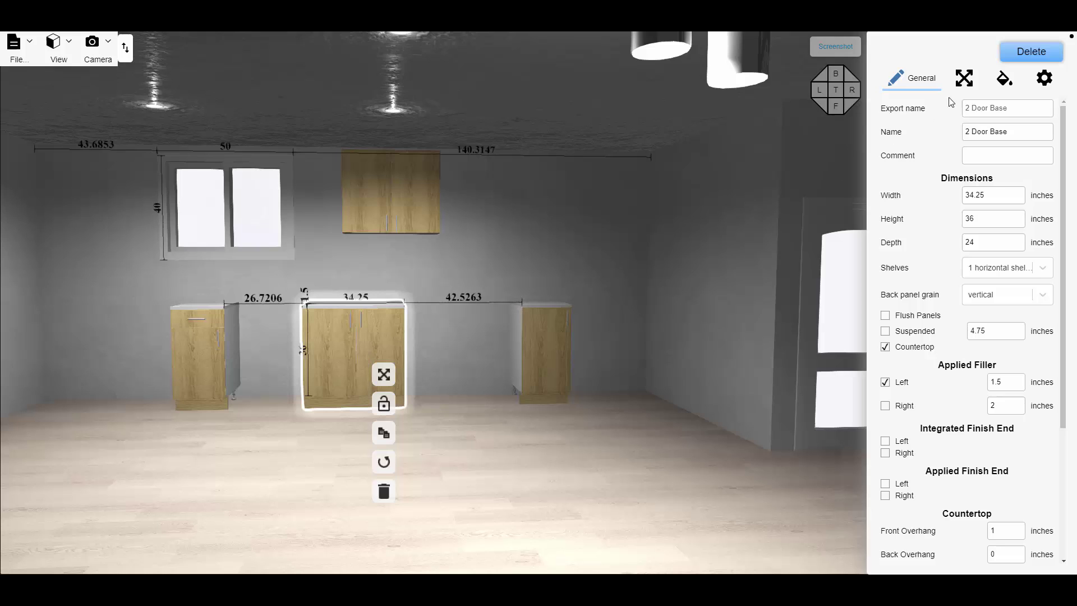
left_click(963, 83)
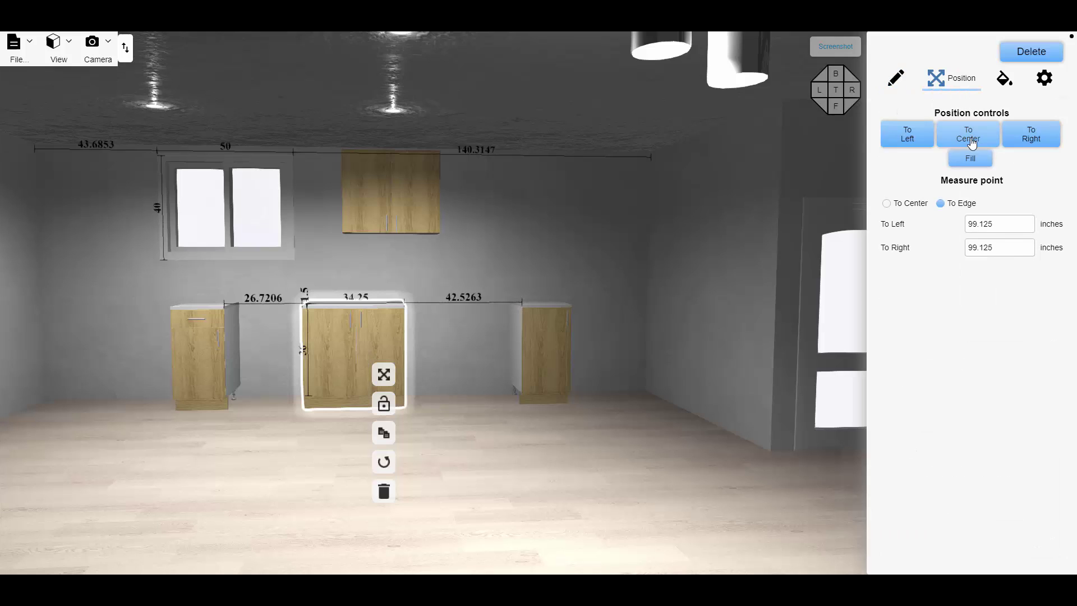
left_click(972, 141)
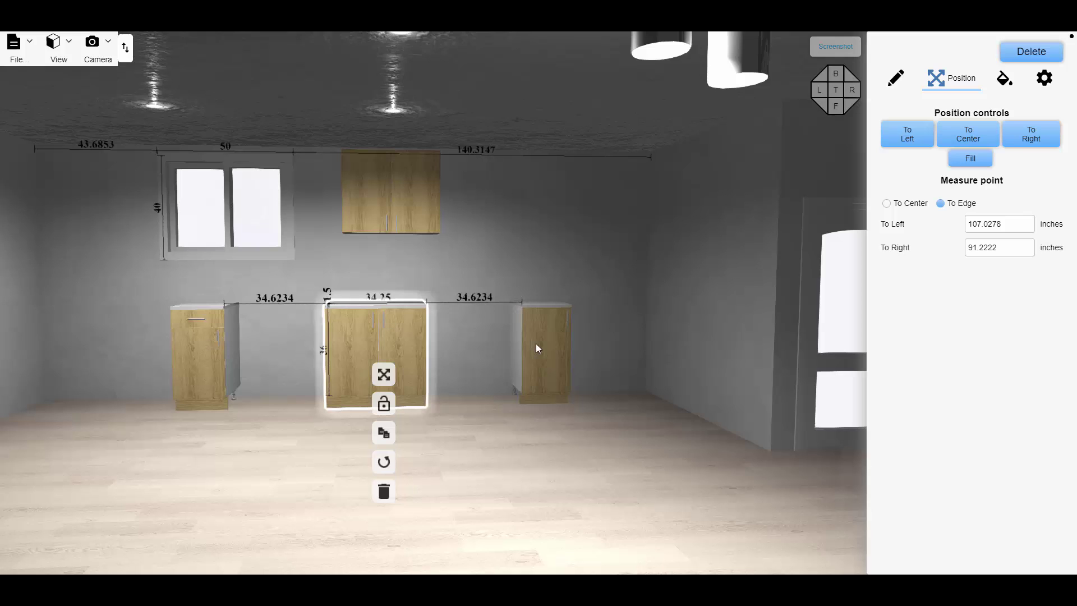
left_click(970, 158)
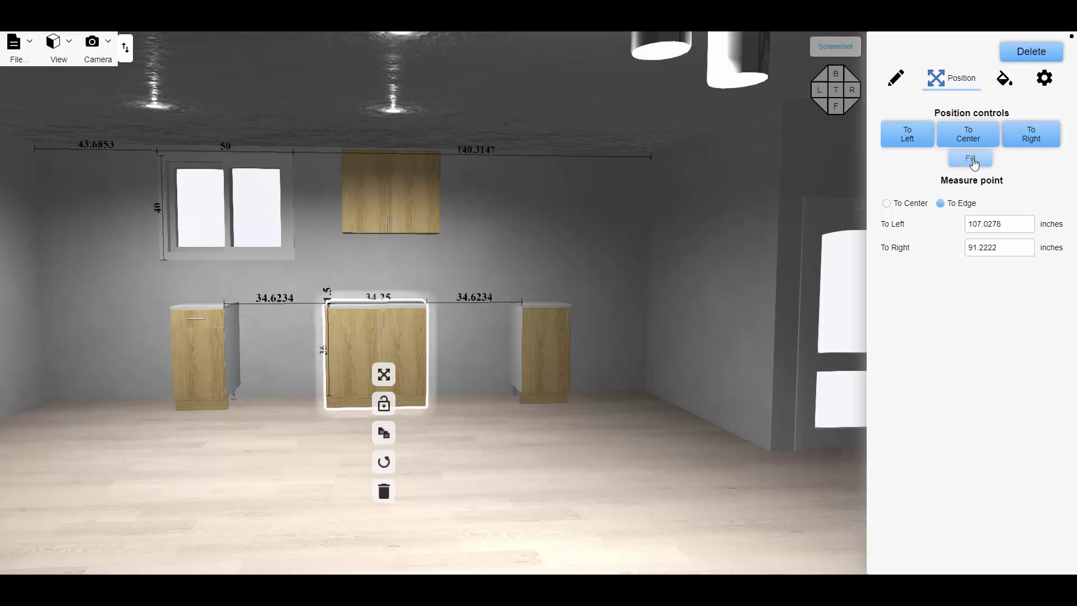
- Stretch the 2 Door Base to fill the gap, then set its Width to 24 inches
left_click(972, 161)
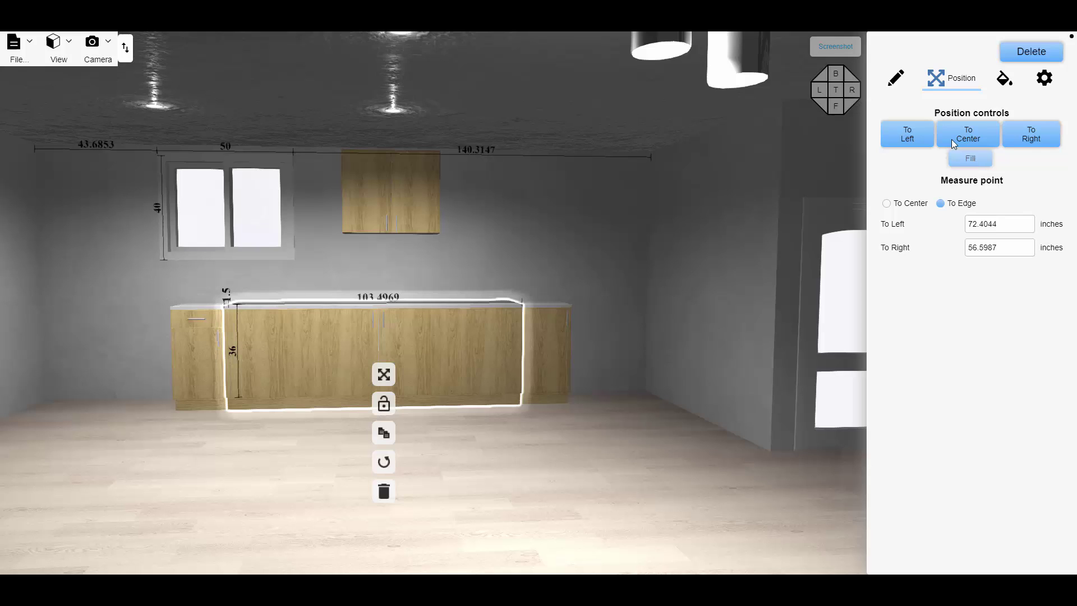
left_click(897, 80)
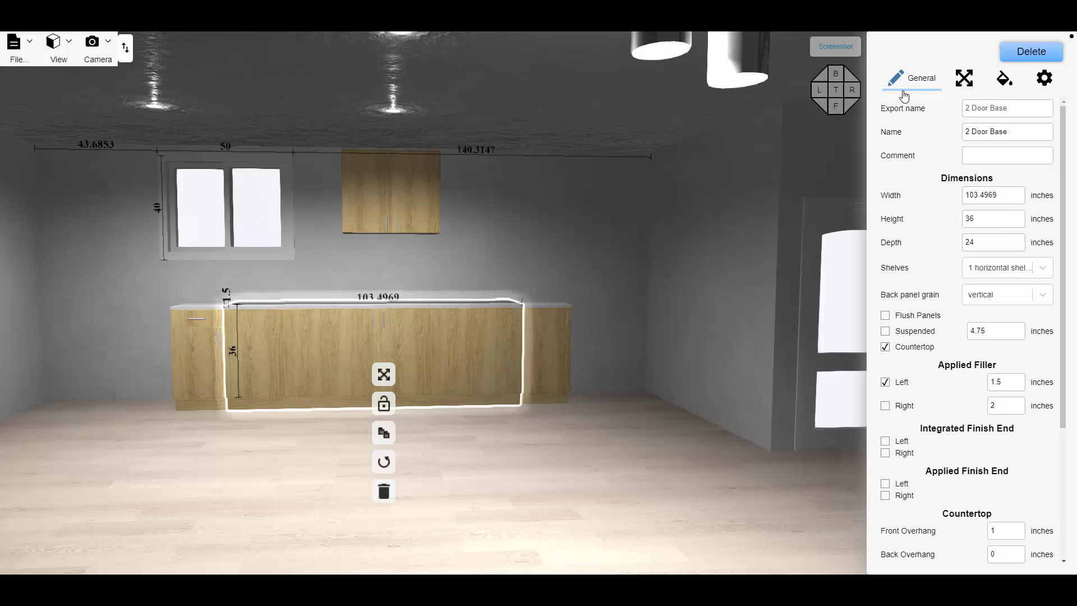
left_click(999, 196)
left_click_drag(999, 196, 959, 202)
type("2")
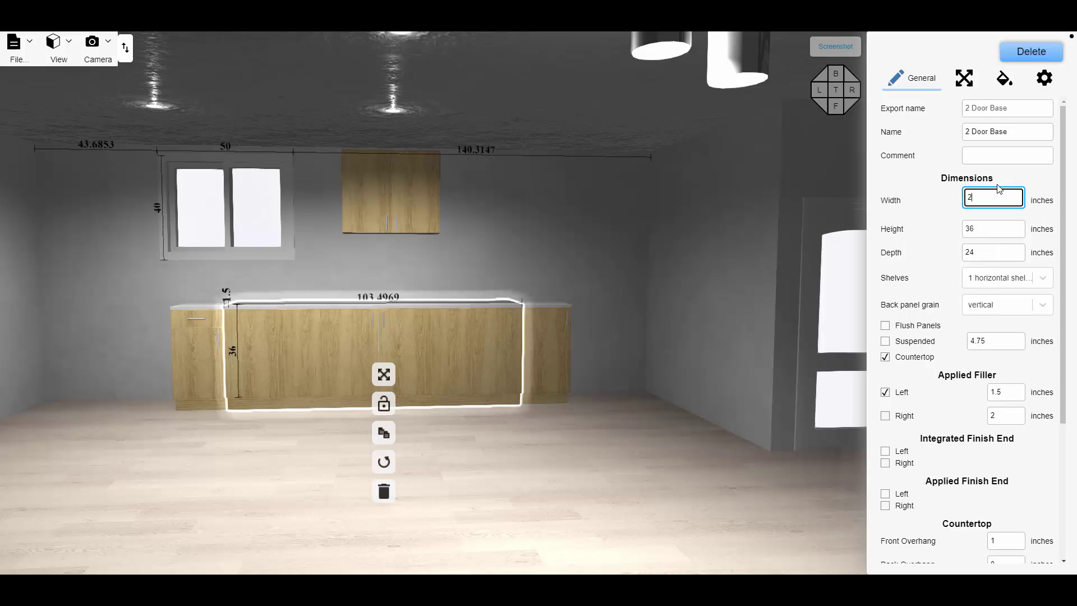
type("4")
key("Return")
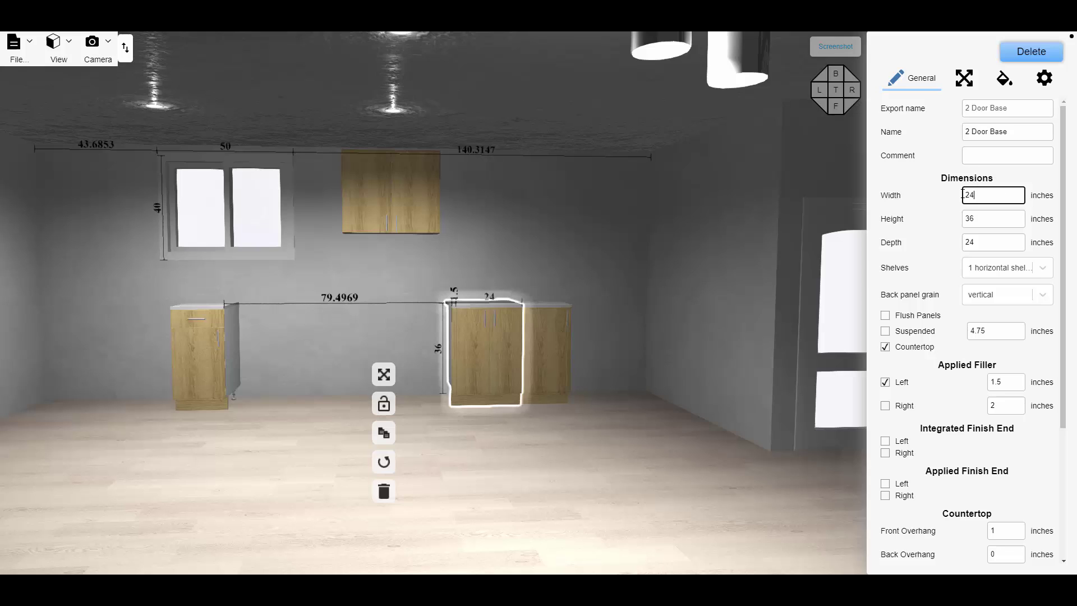
left_click(648, 455)
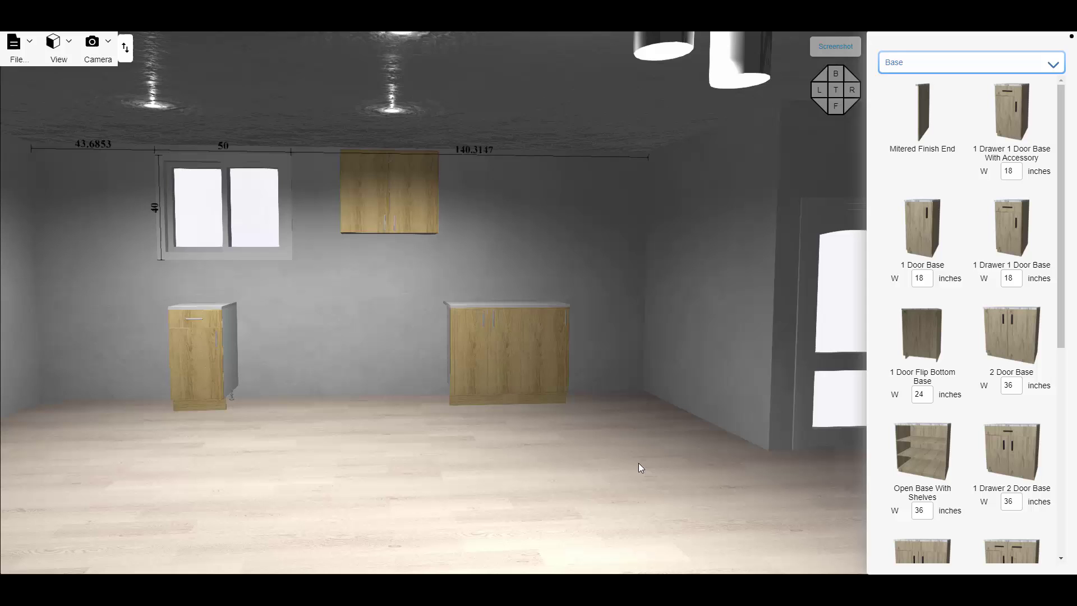
mouse_move(630, 465)
left_mouse_down()
mouse_move(605, 468)
mouse_move(620, 471)
left_mouse_up()
- Briefly select the upper cabinet and the window to check their positions
left_click(426, 175)
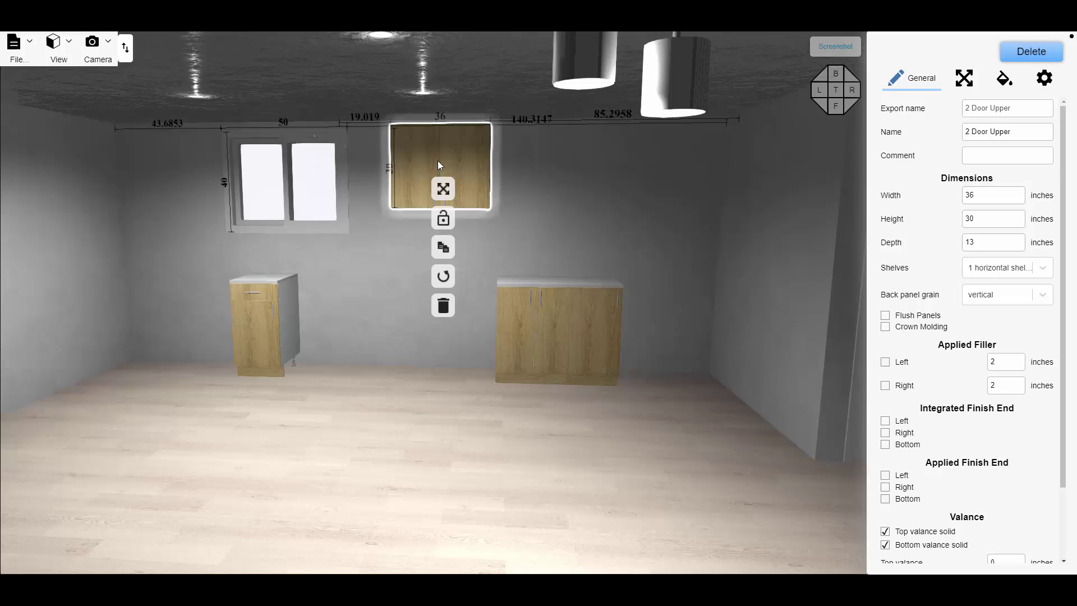
left_click(539, 165)
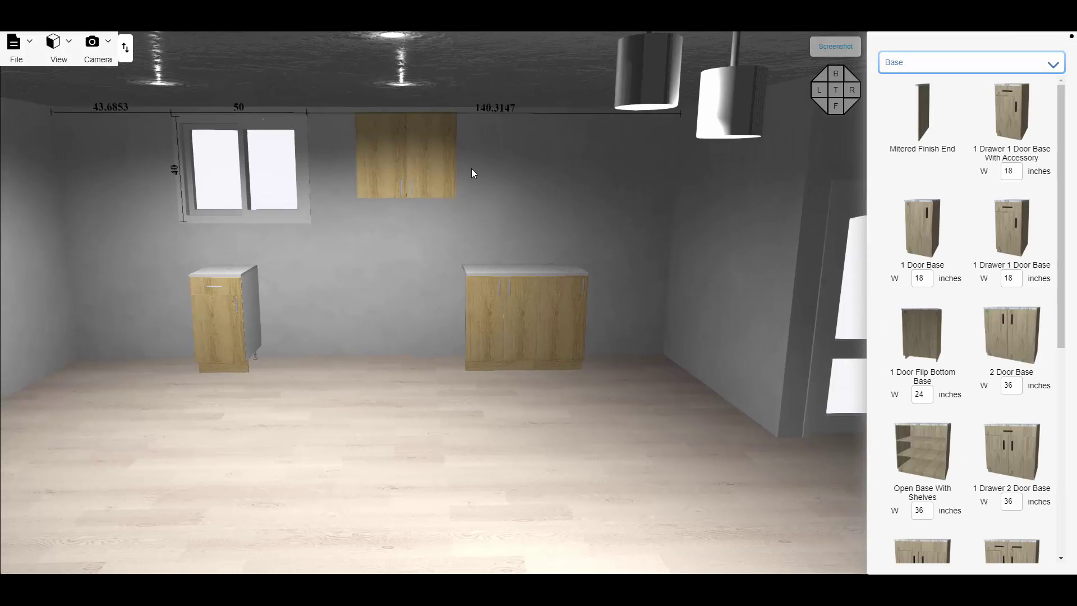
left_click(276, 149)
left_click(338, 180)
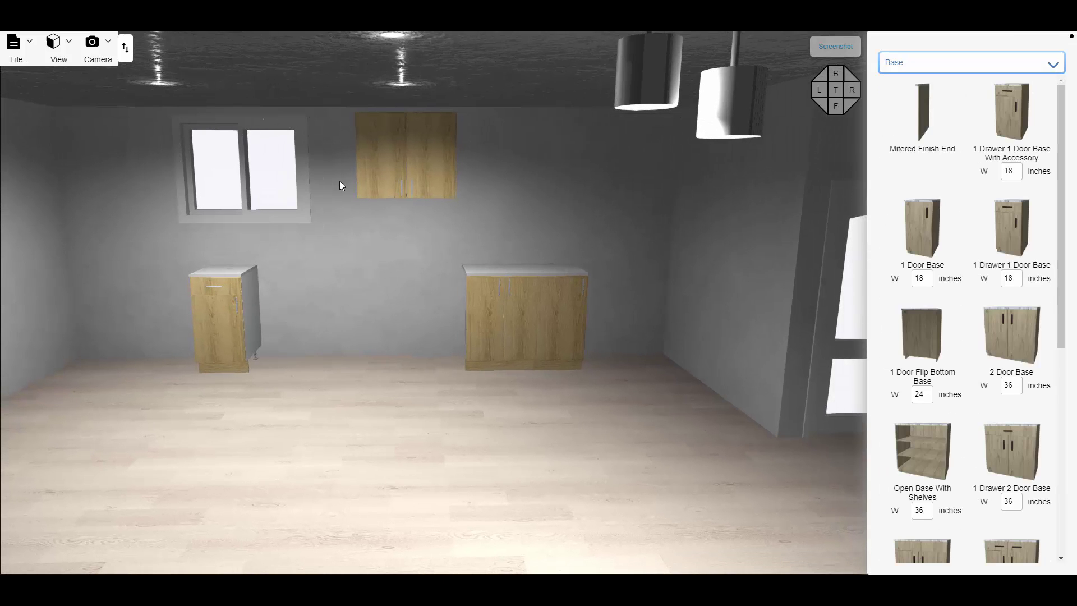
- Move the 1 Door 1 Drawer Base 2 inches right, to 56.4044 inches from the left wall
left_click(232, 318)
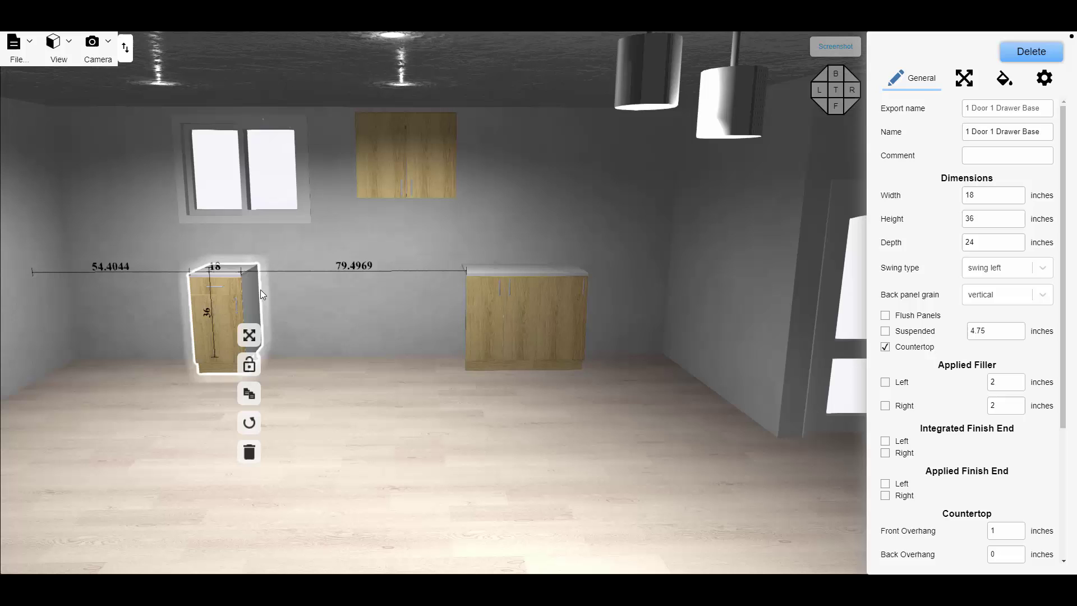
left_click(253, 338)
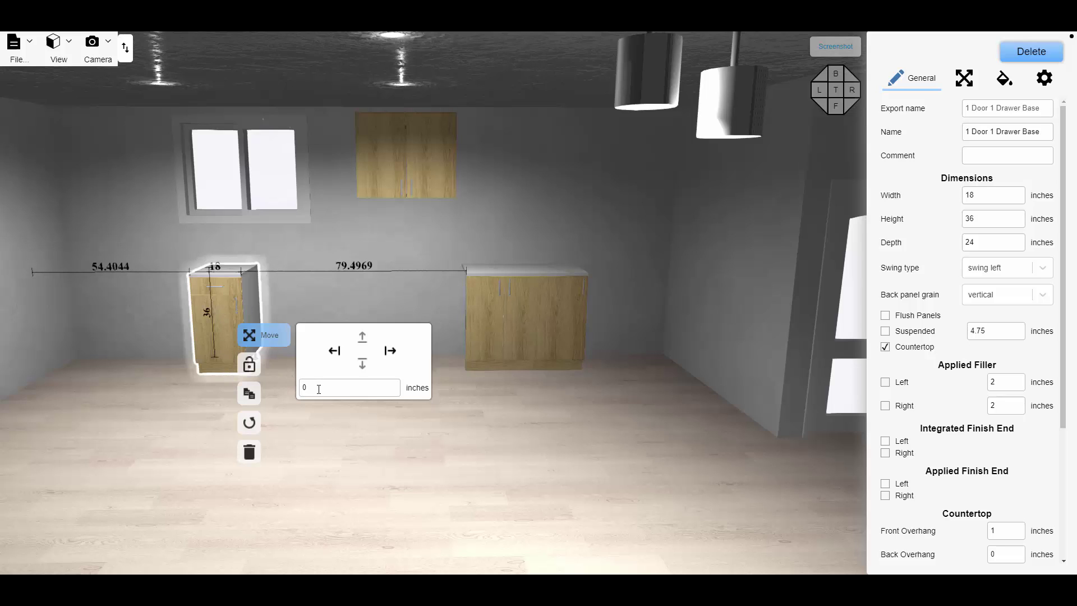
left_click_drag(319, 389, 300, 388)
type("2")
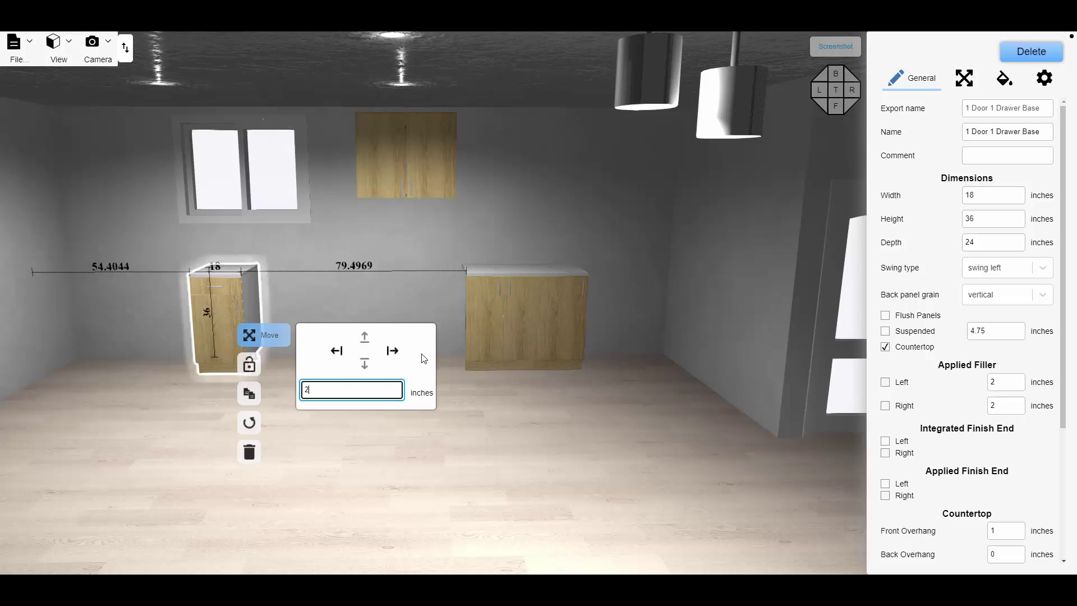
left_click(392, 351)
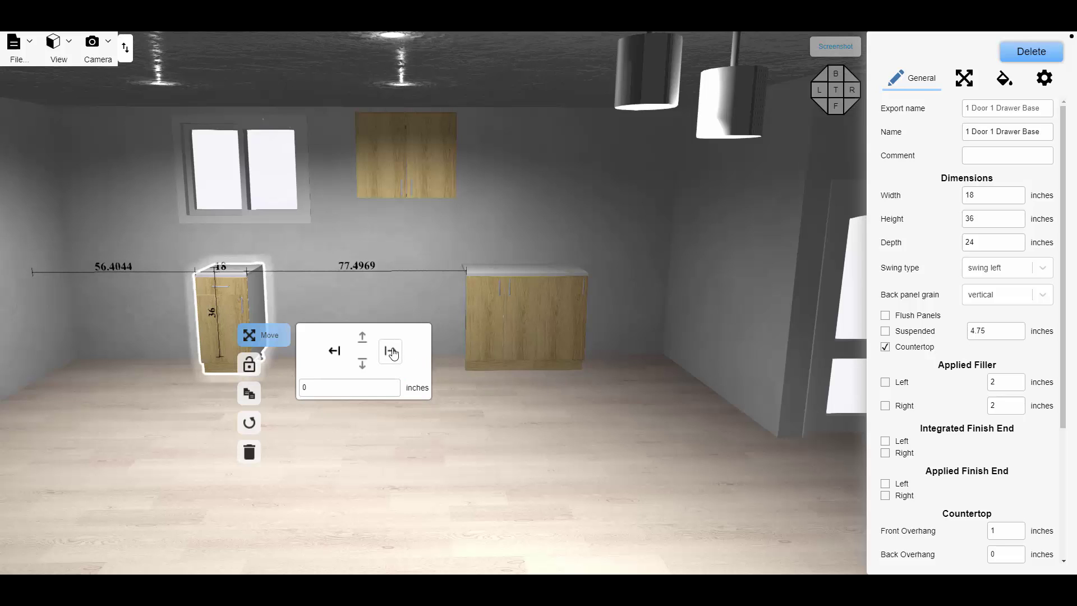
left_click(402, 229)
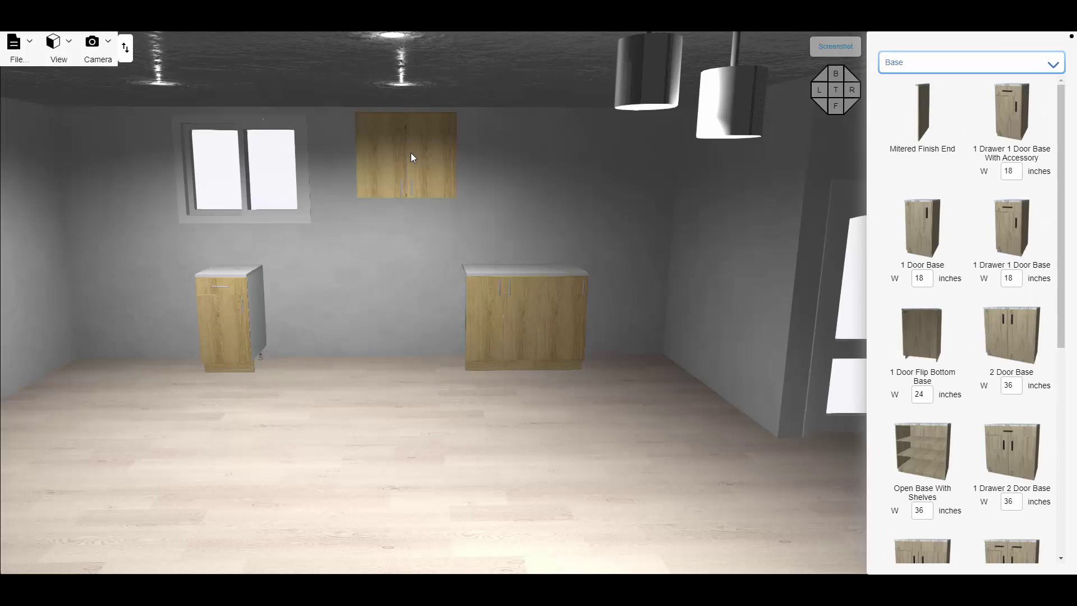
left_click_drag(452, 166, 352, 219)
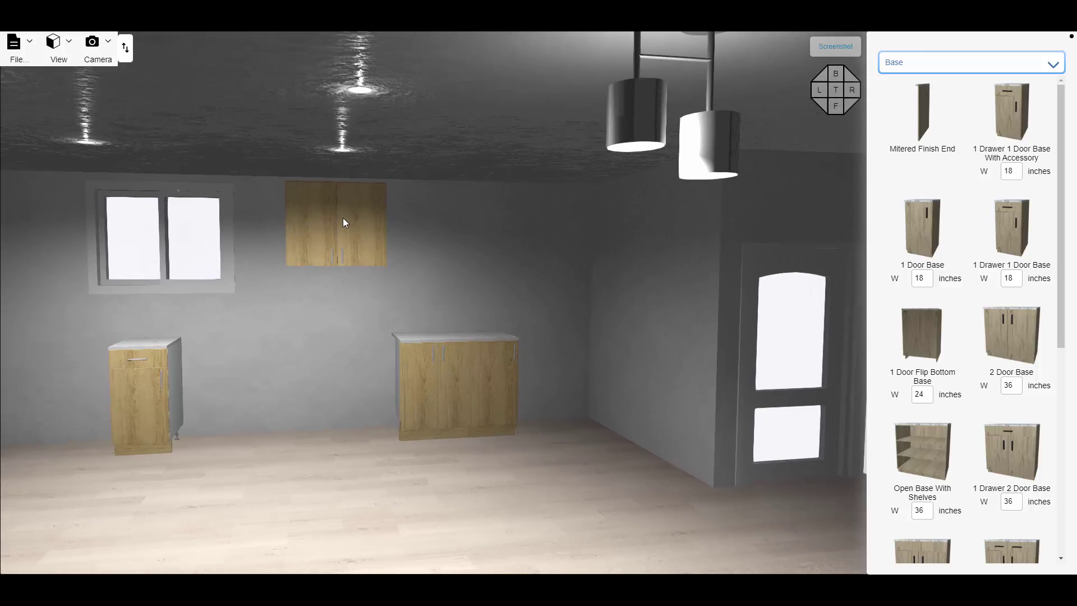
- Place a 36-inch 2 Door Upper Flip cabinet from the Upper catalog beside the existing upper
left_click(343, 218)
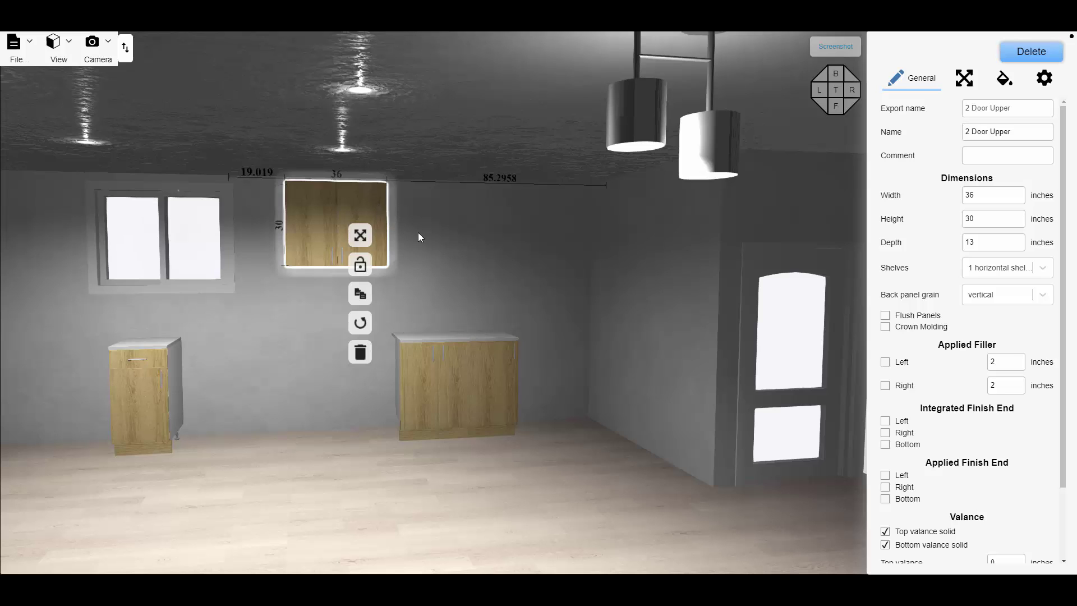
left_click(498, 225)
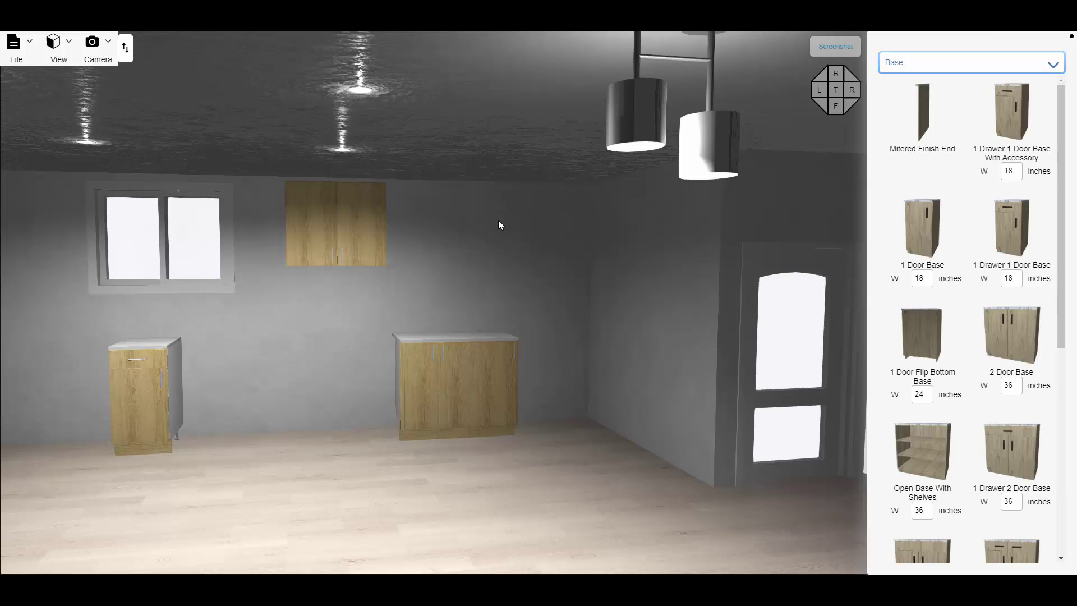
left_click(1053, 66)
left_click(1052, 65)
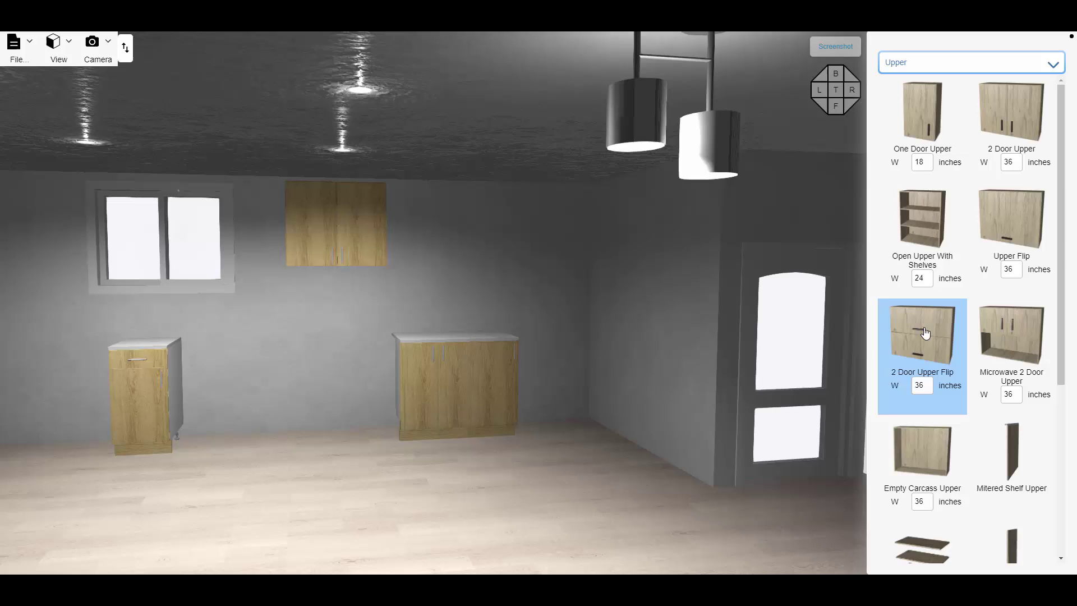
left_click_drag(1007, 233, 378, 206)
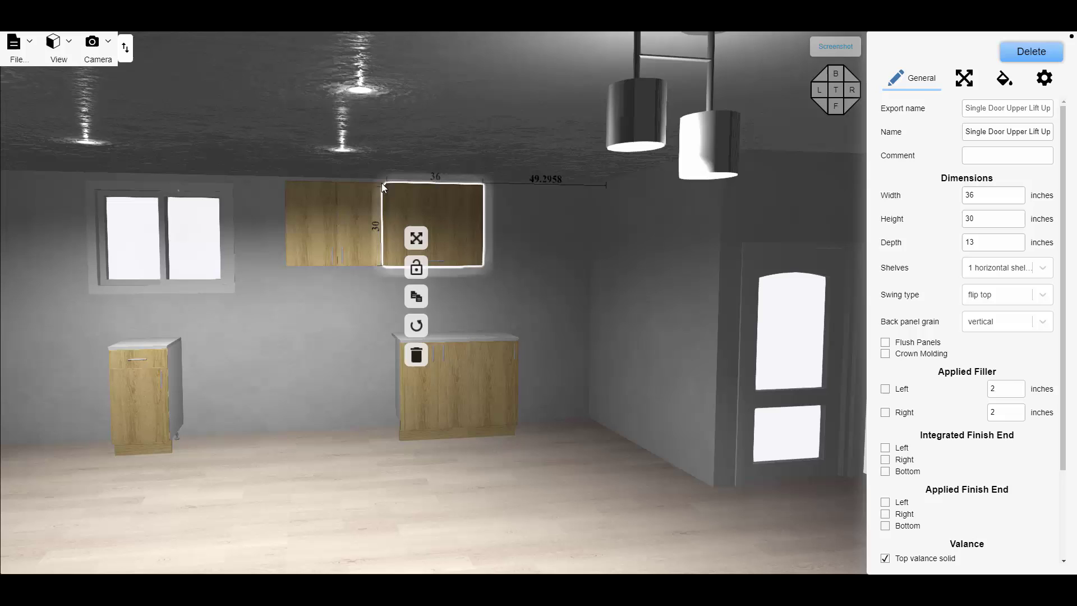
- Lower the flip-up cabinet 3 inches with Y-move and drag it beneath the other upper cabinet
left_click(422, 236)
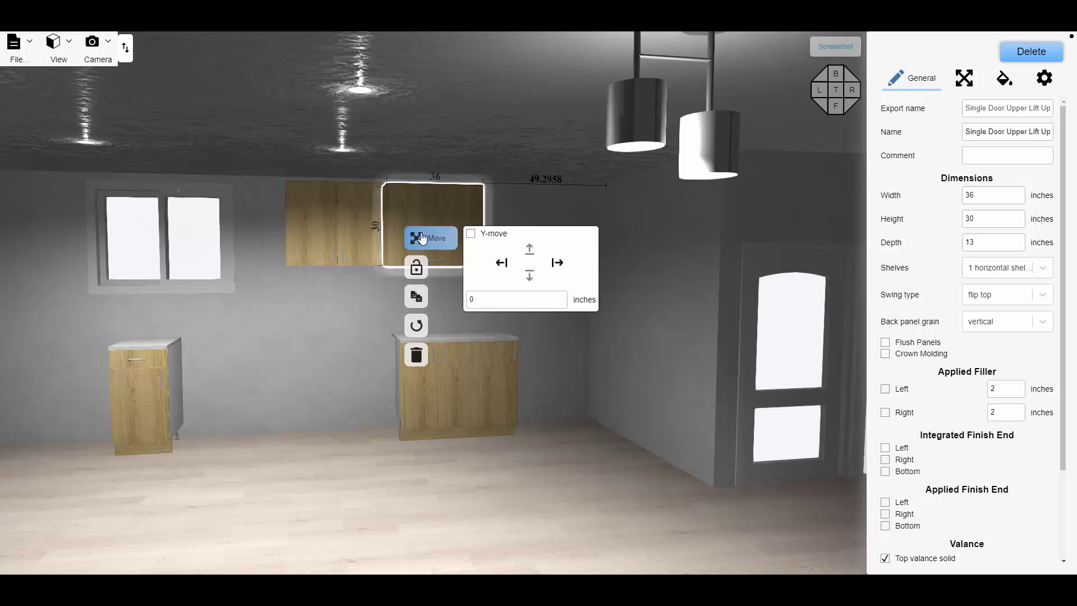
left_click(471, 234)
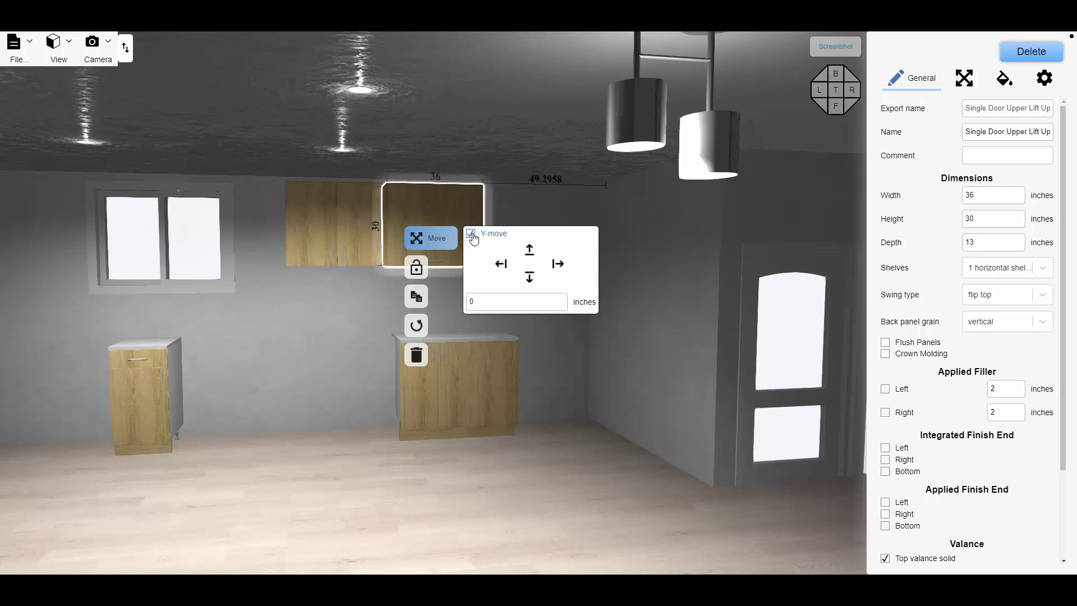
left_click(471, 234)
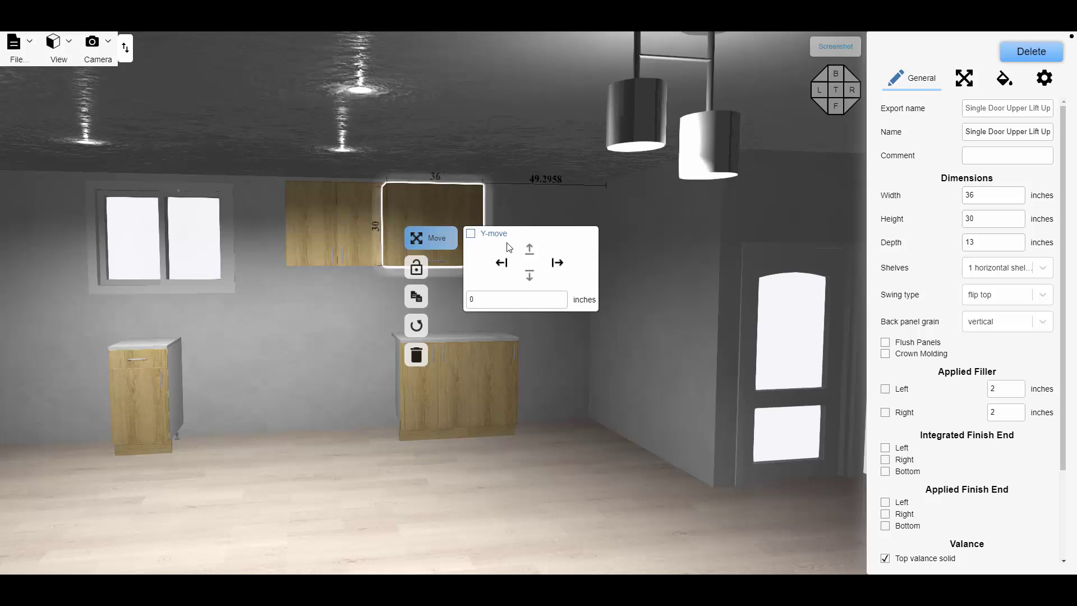
left_click(471, 235)
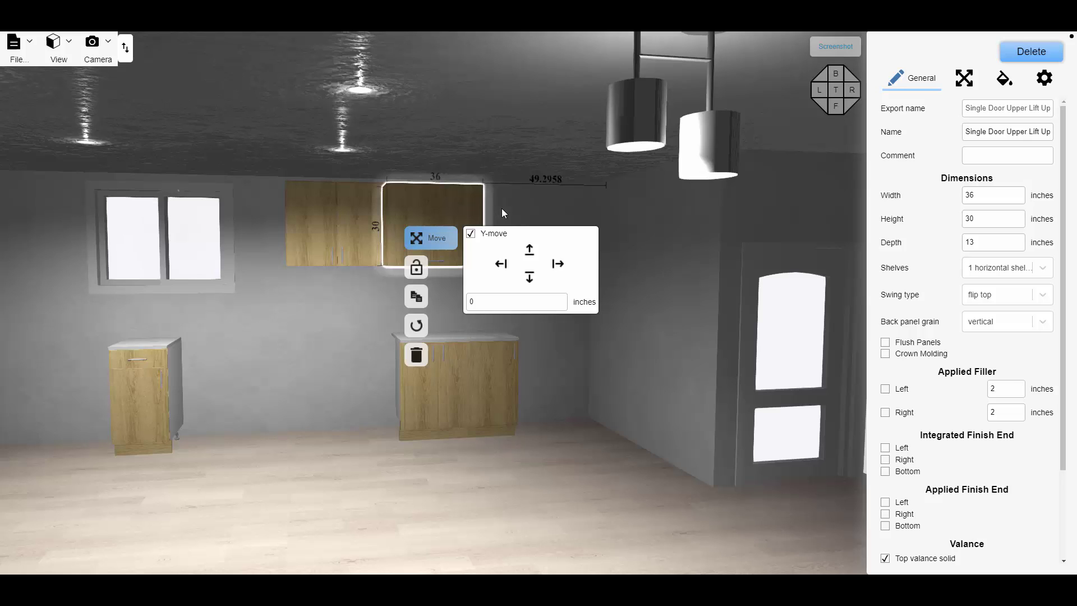
double_click(492, 300)
type("3")
left_click(530, 283)
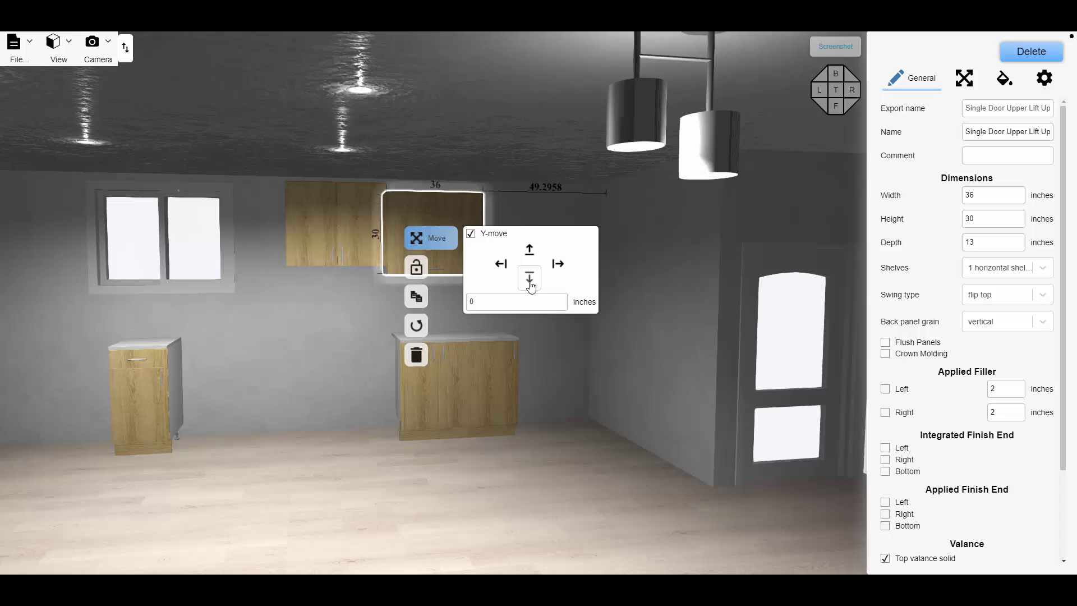
left_click_drag(446, 204, 406, 308)
left_click_drag(354, 332, 335, 295)
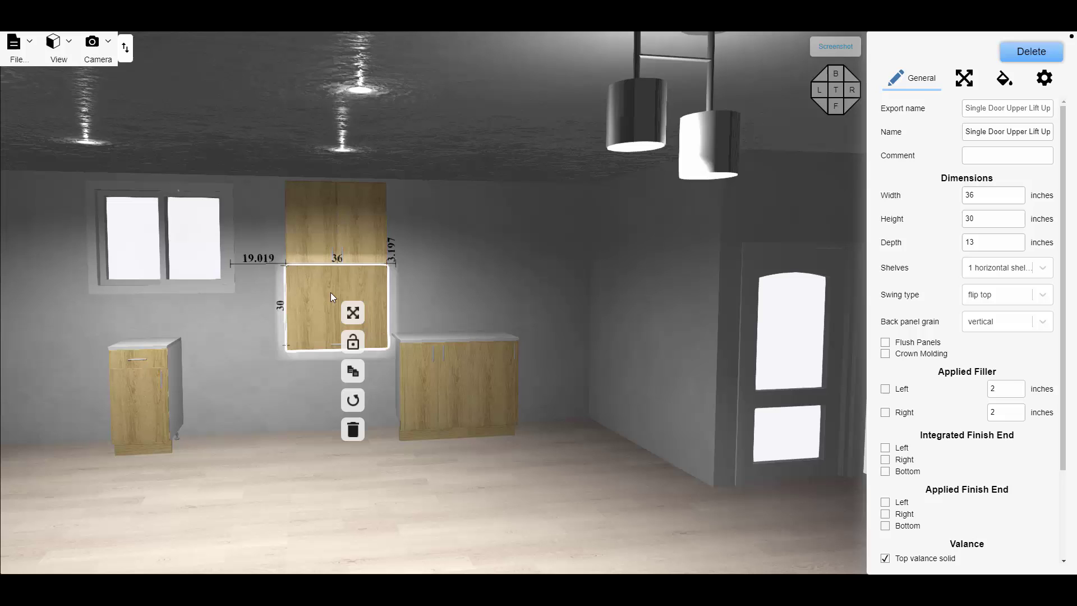
- Deselect the stacked cabinet and orbit the room to view the two uppers
left_click(456, 259)
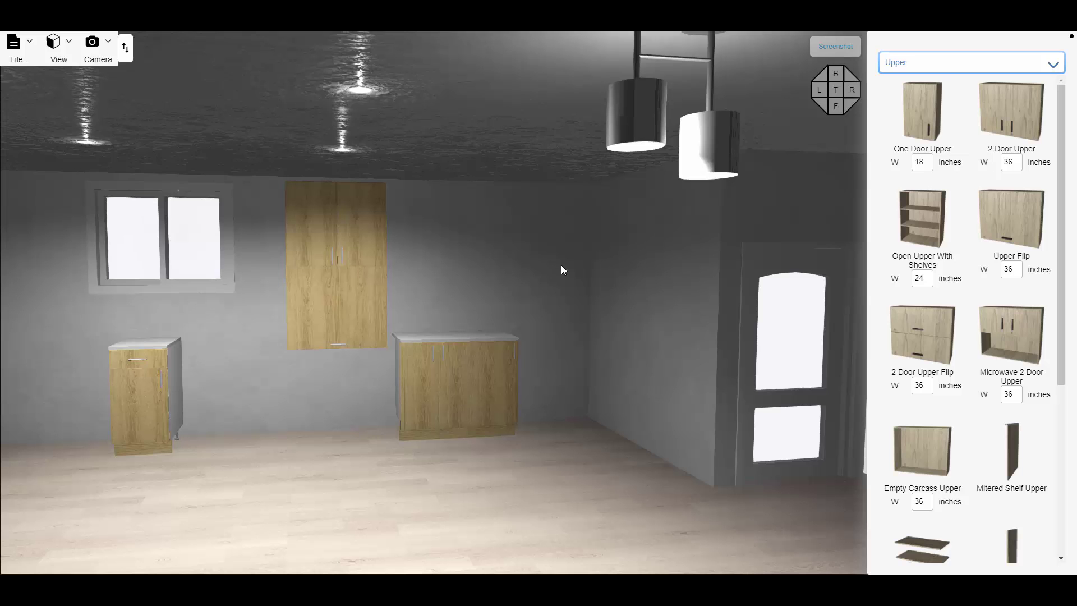
left_click_drag(551, 461, 646, 457)
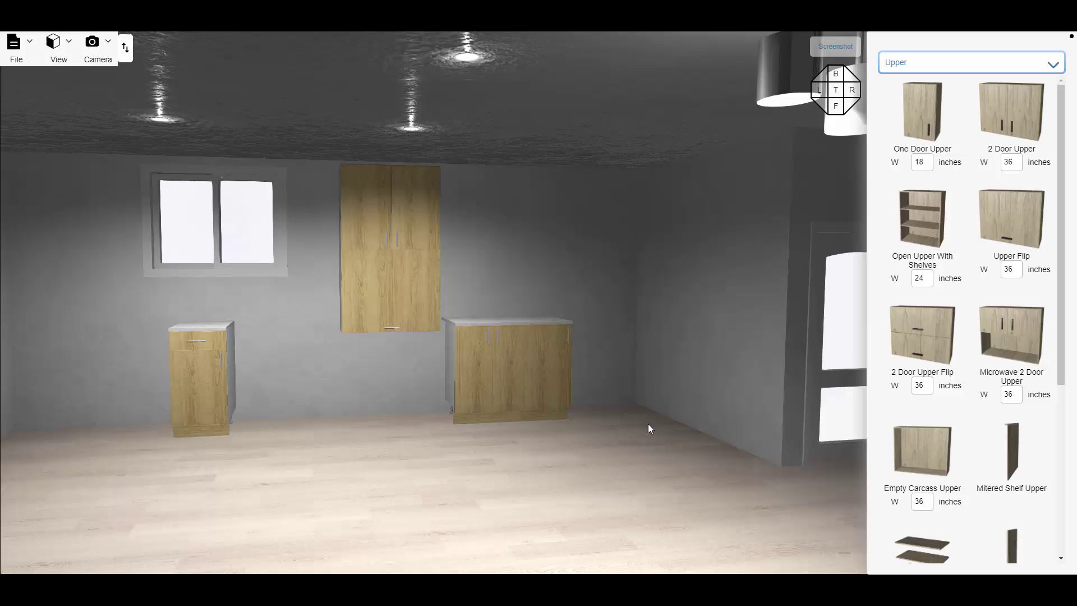